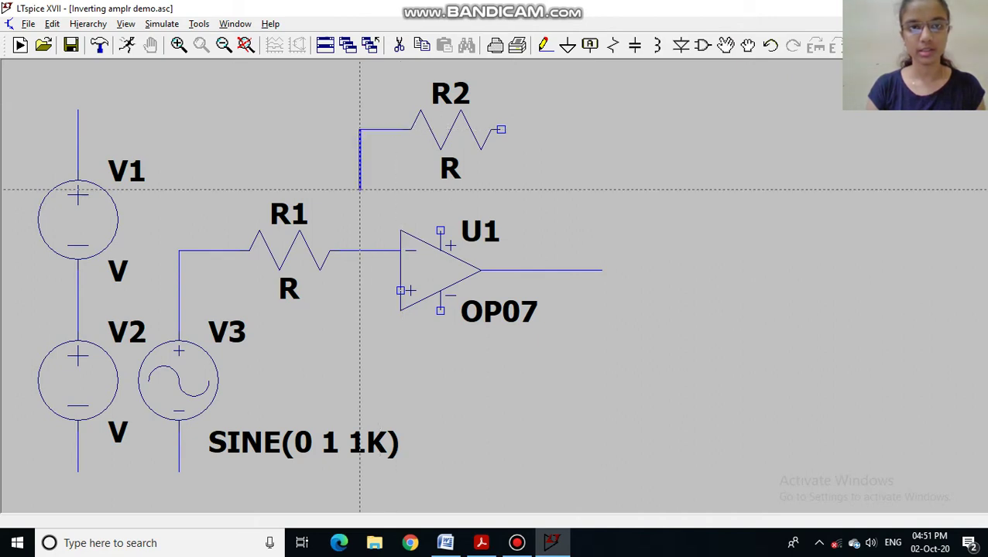
Wire feedback resistor R2 between the op-amp's inverting input node and its output line
left_click(359, 250)
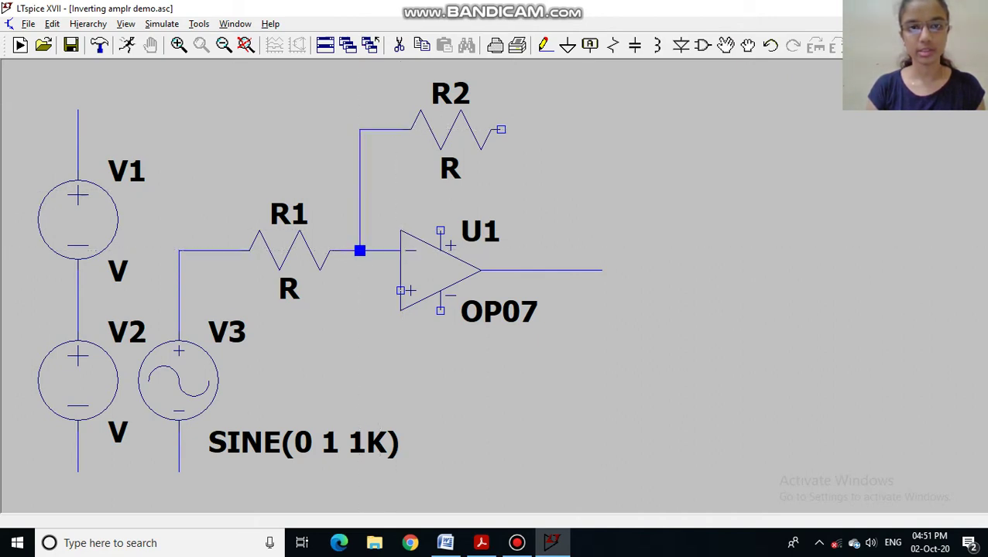
left_click(501, 129)
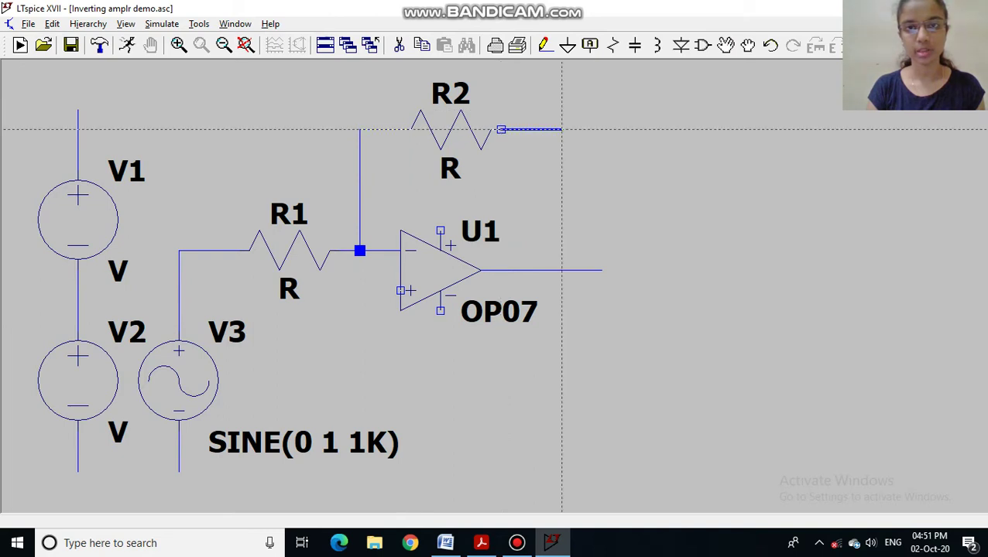
left_click(562, 270)
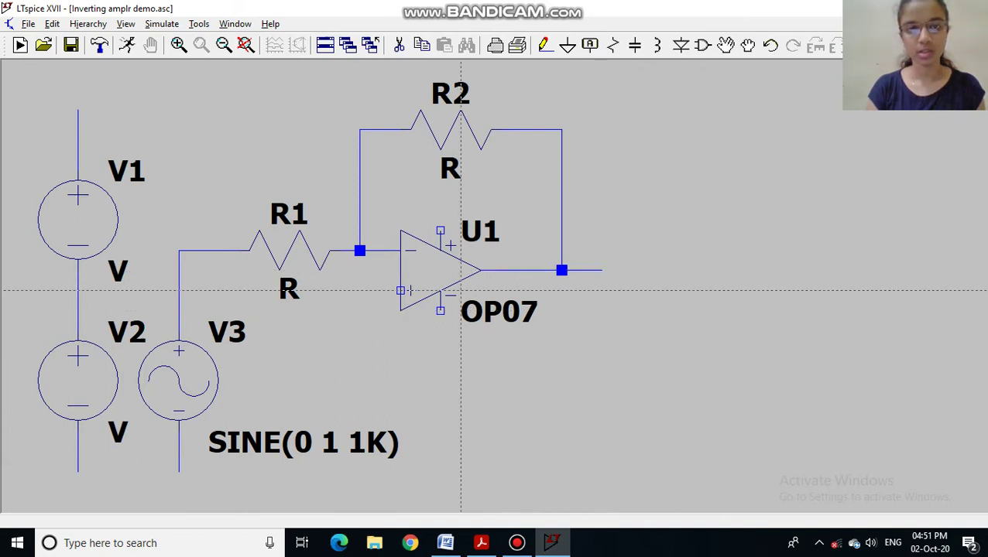
Draw a short wire from U1's non-inverting input, running left and bending down to an open end
left_click(400, 290)
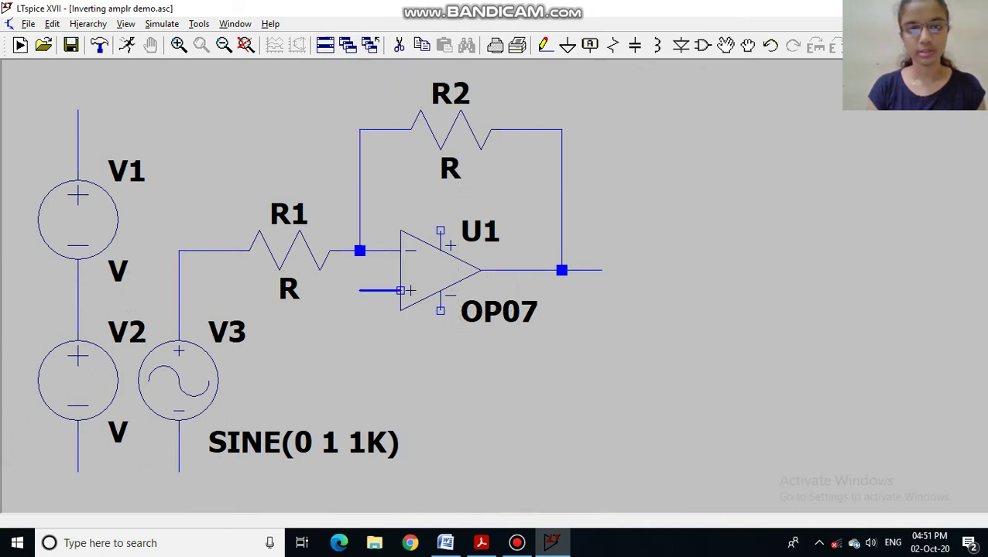
right_click(359, 290)
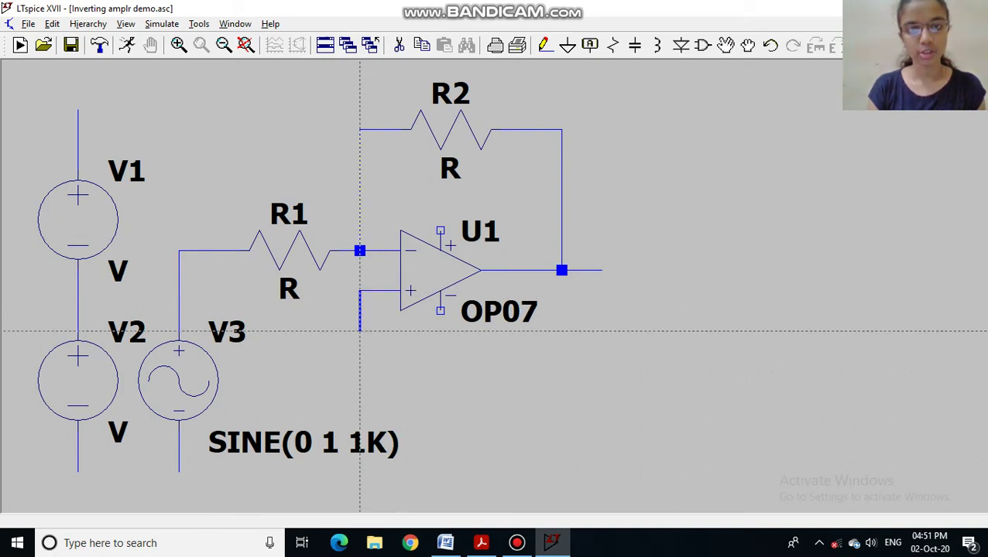
left_click(359, 129)
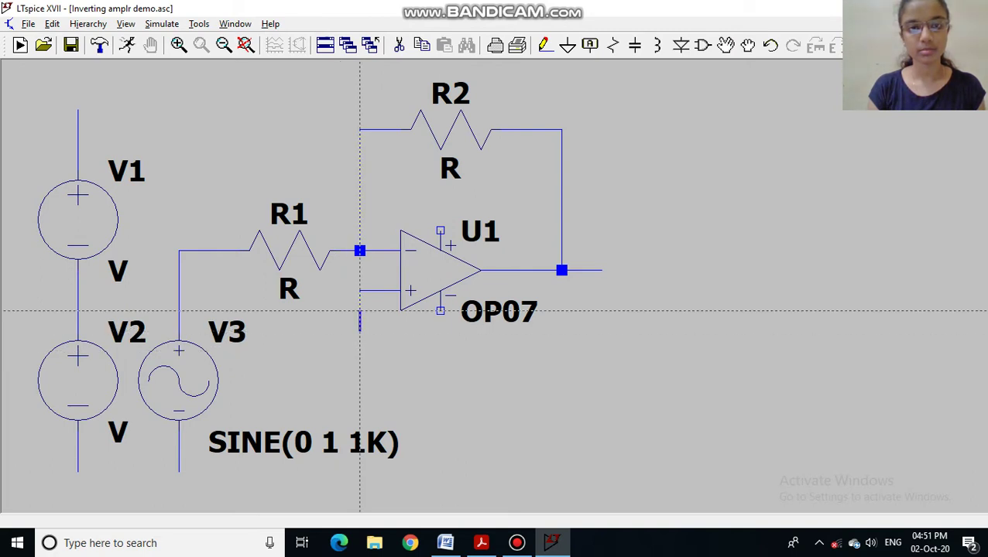
Place ground symbols on the non-inverting input's wire end and on V3's negative terminal
left_click(569, 45)
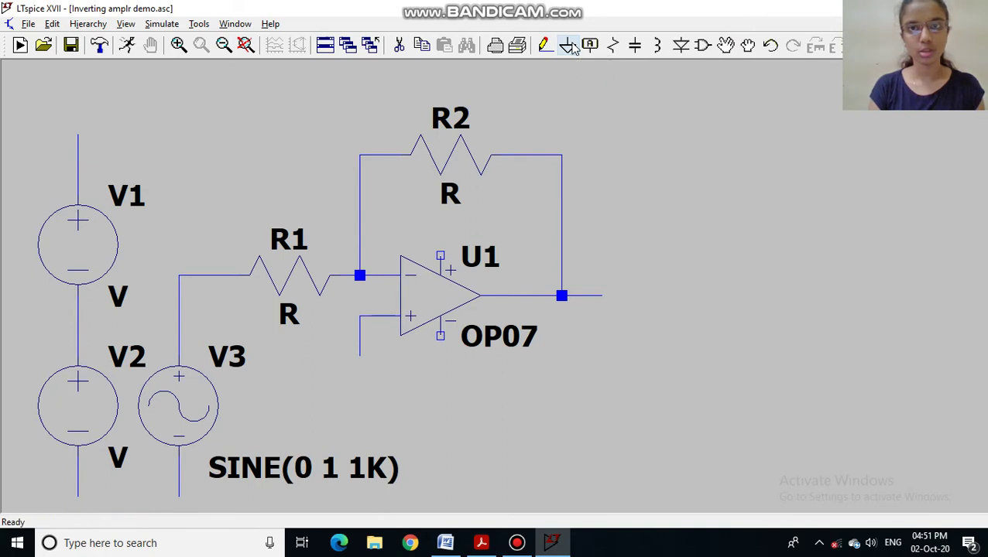
left_click(360, 356)
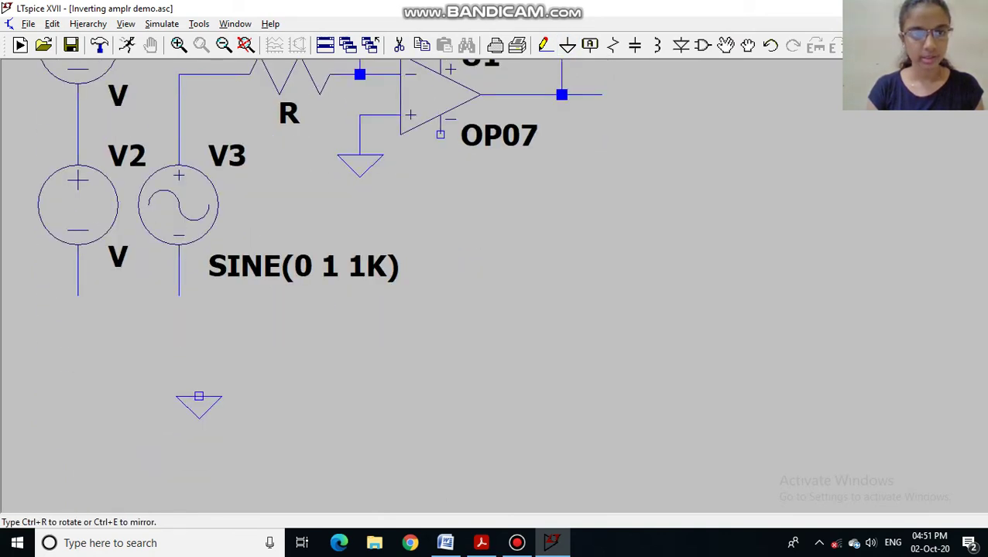
left_click(179, 295)
key("Escape")
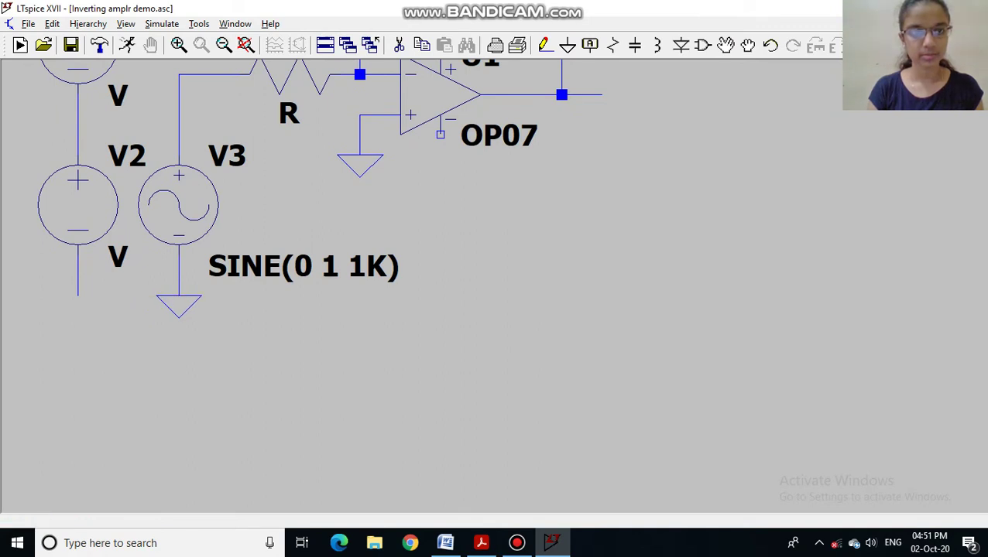
Place a ground symbol left of the supplies and wire it to the junction between V1 and V2
key("space")
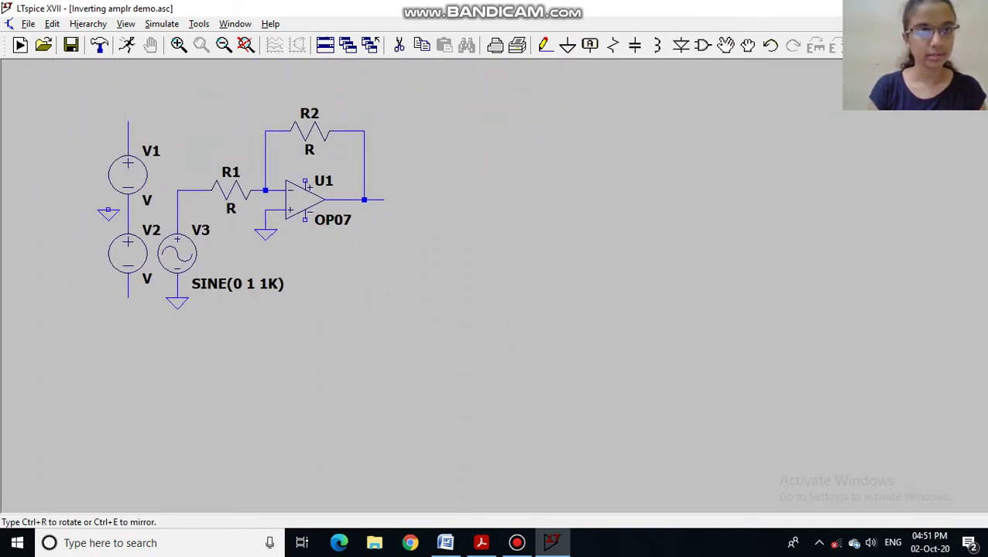
left_click(79, 222)
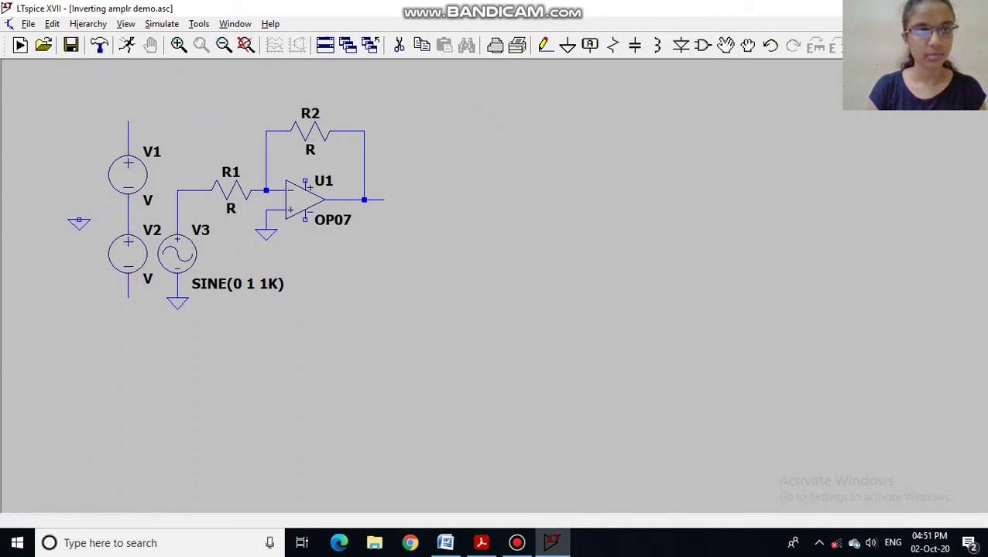
right_click(584, 164)
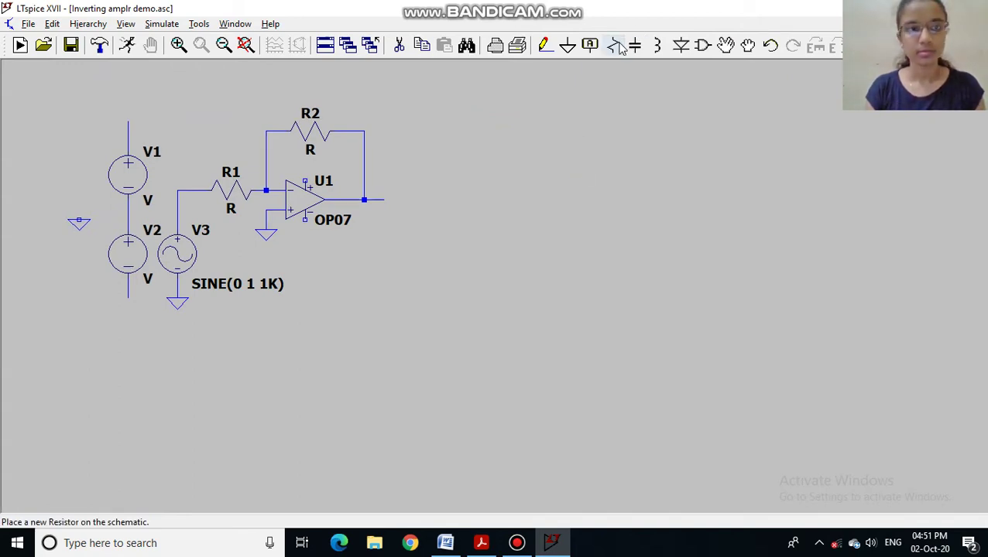
left_click(546, 45)
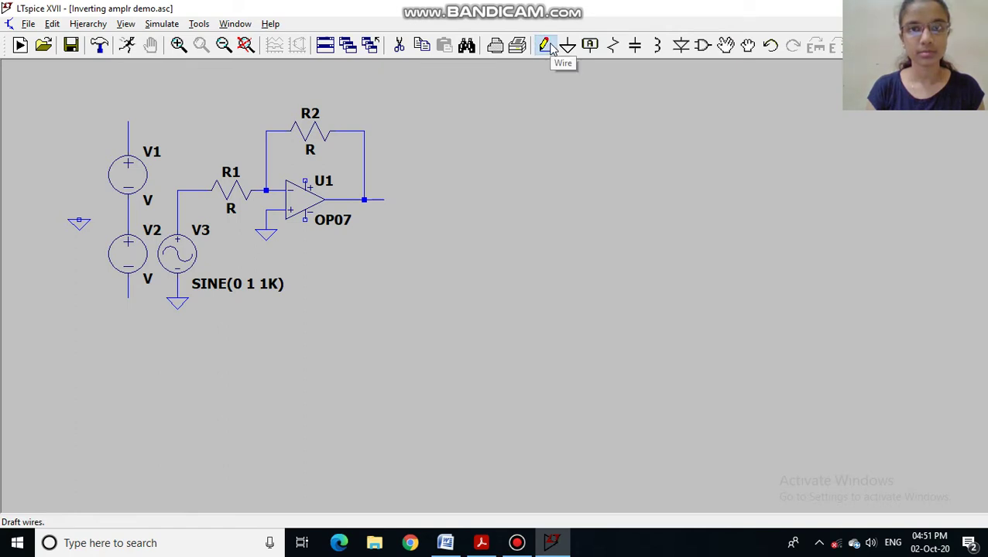
left_click(79, 210)
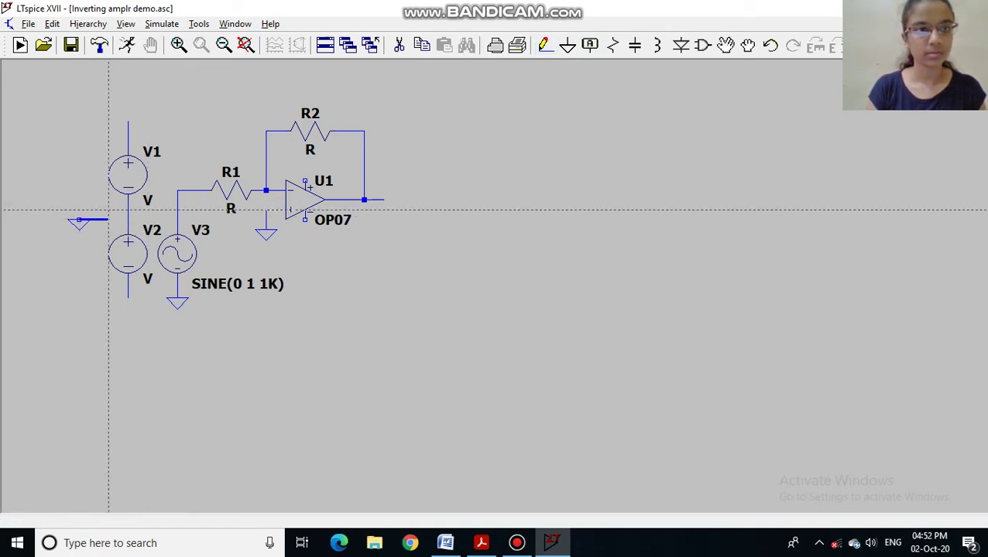
left_click(127, 209)
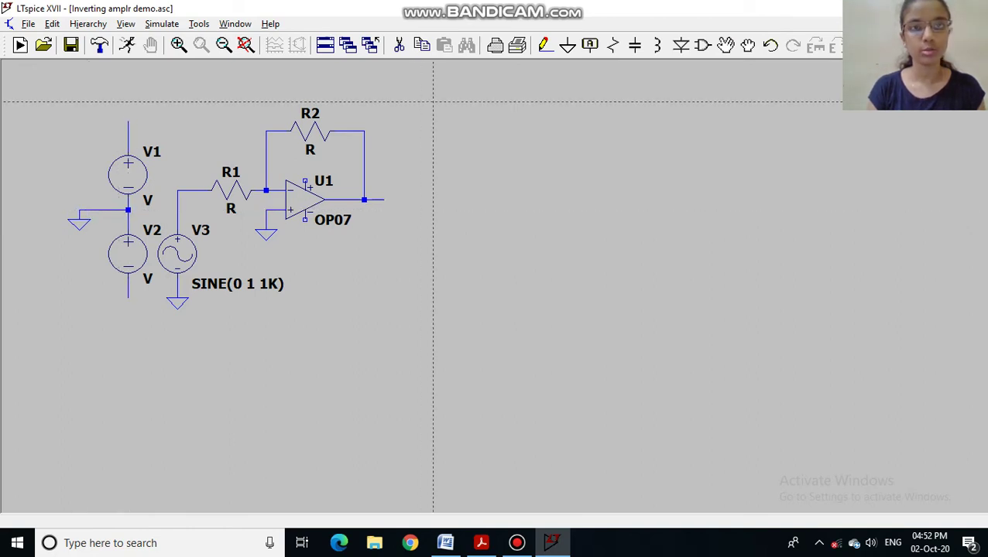
Place vertically rotated Vcc net labels on V1's positive terminal and on U1's positive supply pin
left_click(591, 46)
type("Vcc")
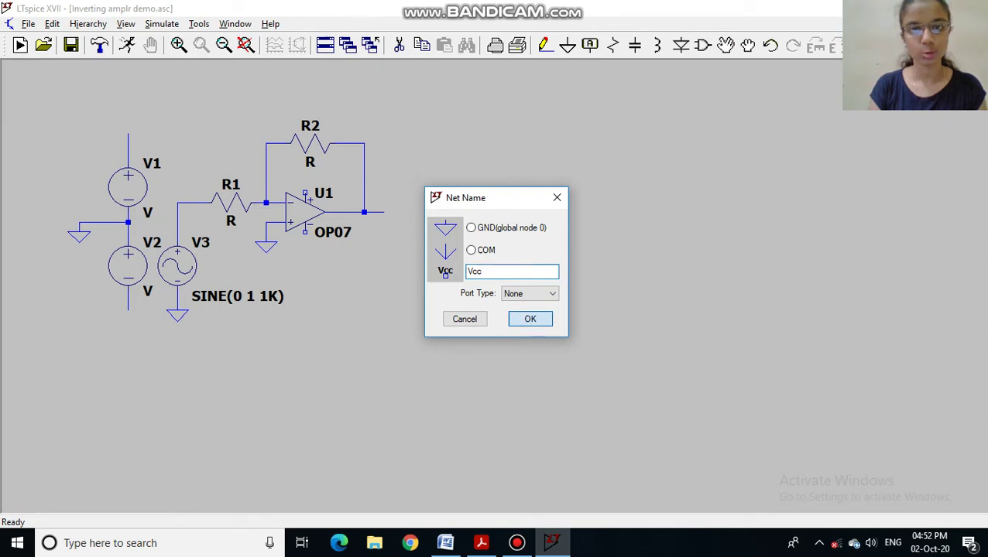
left_click(530, 320)
key("ctrl+r")
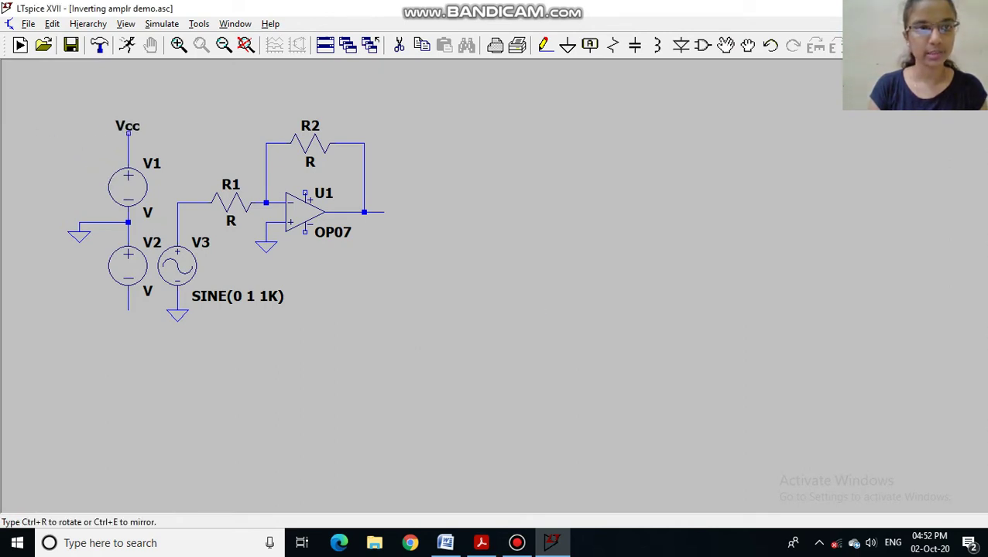
left_click(128, 134)
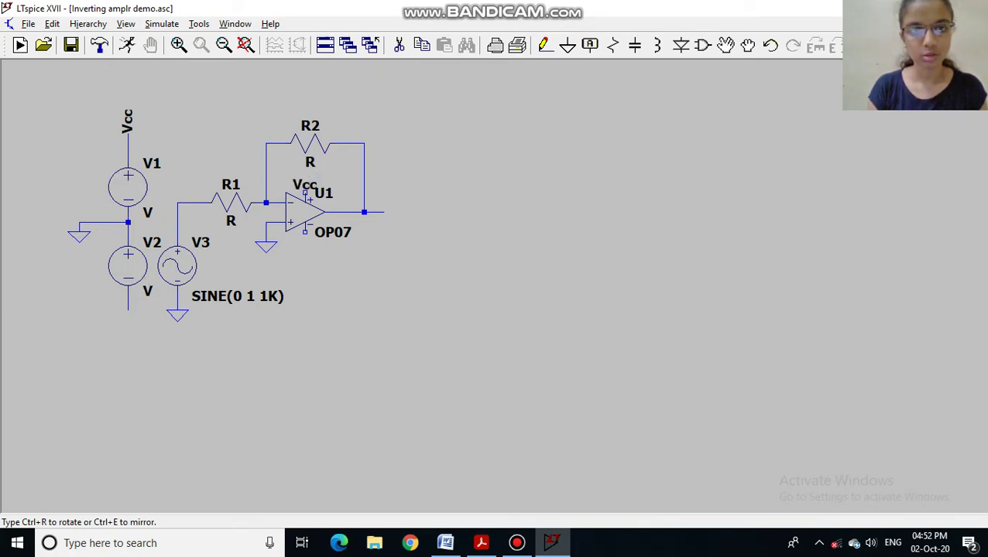
key("ctrl+r")
left_click(305, 197)
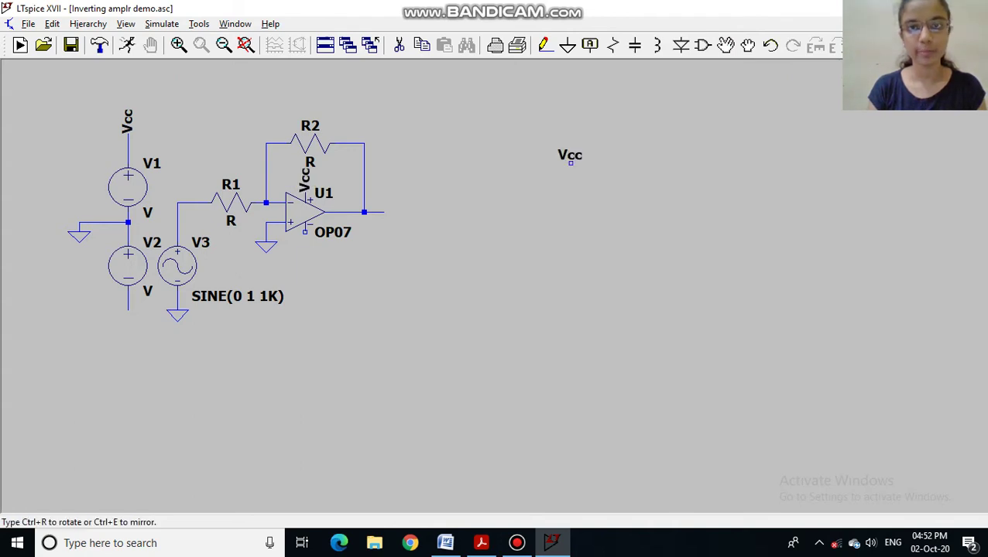
Place vertically rotated Vee net labels on V2's negative terminal and on U1's negative supply pin
left_click(593, 46)
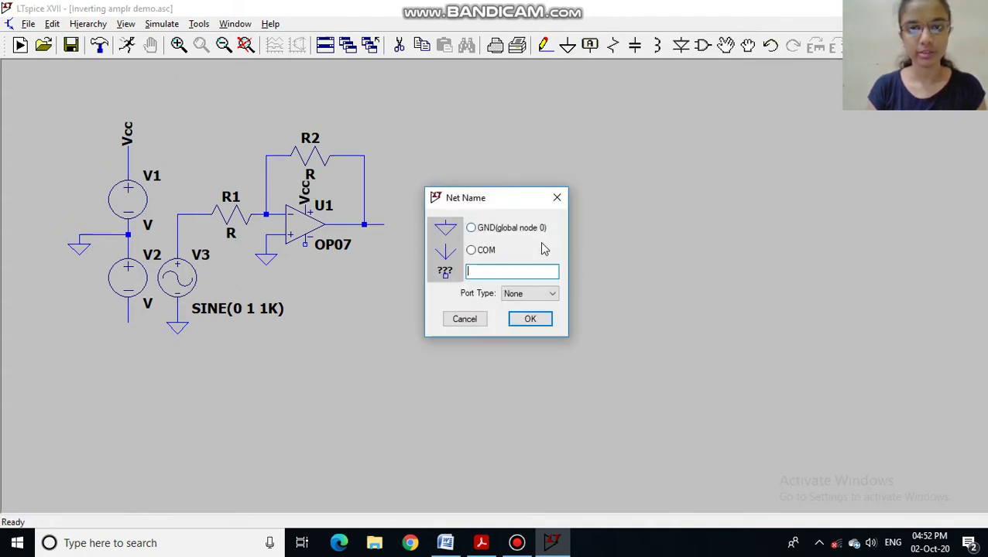
type("Vee")
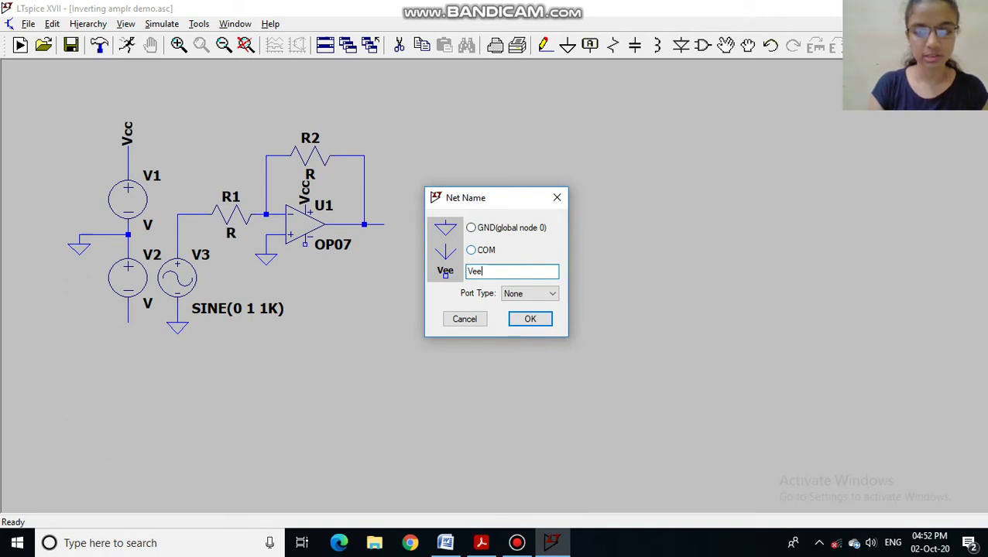
key("Return")
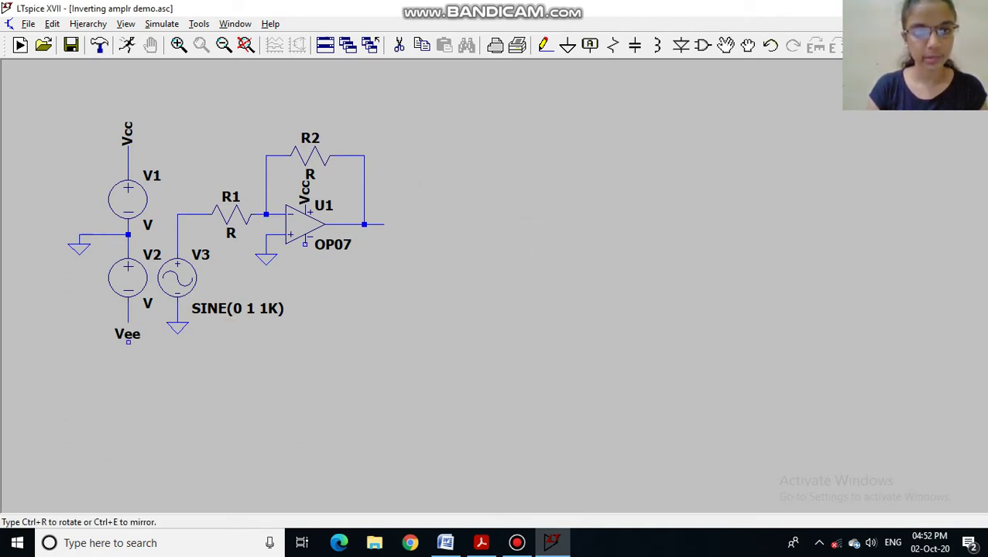
left_click(128, 322)
key("ctrl+r")
left_click(129, 322)
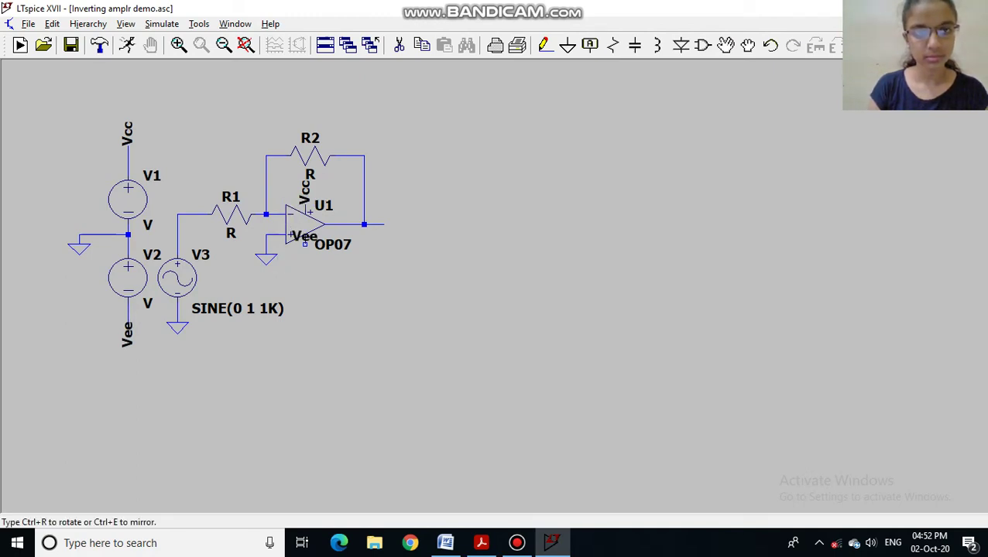
left_click(304, 245)
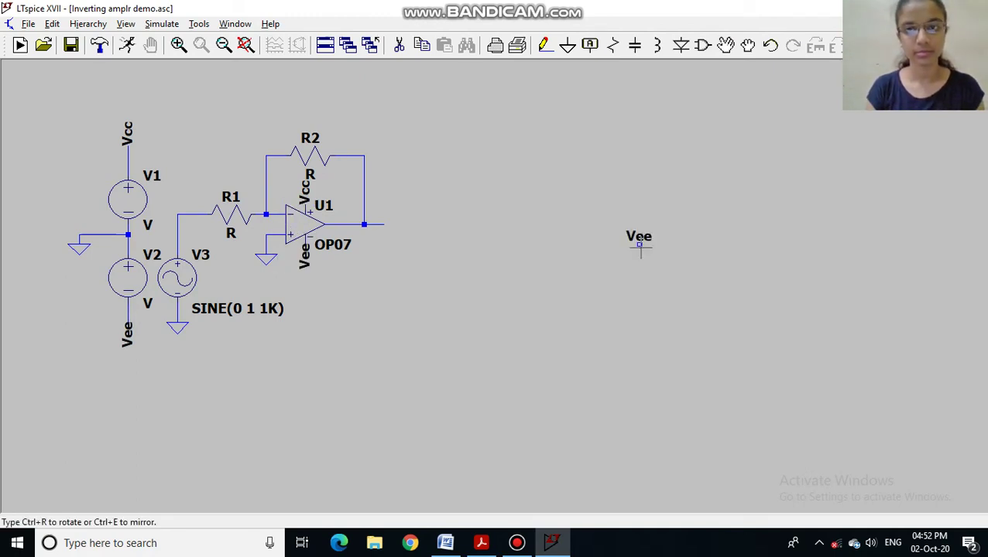
key("Escape")
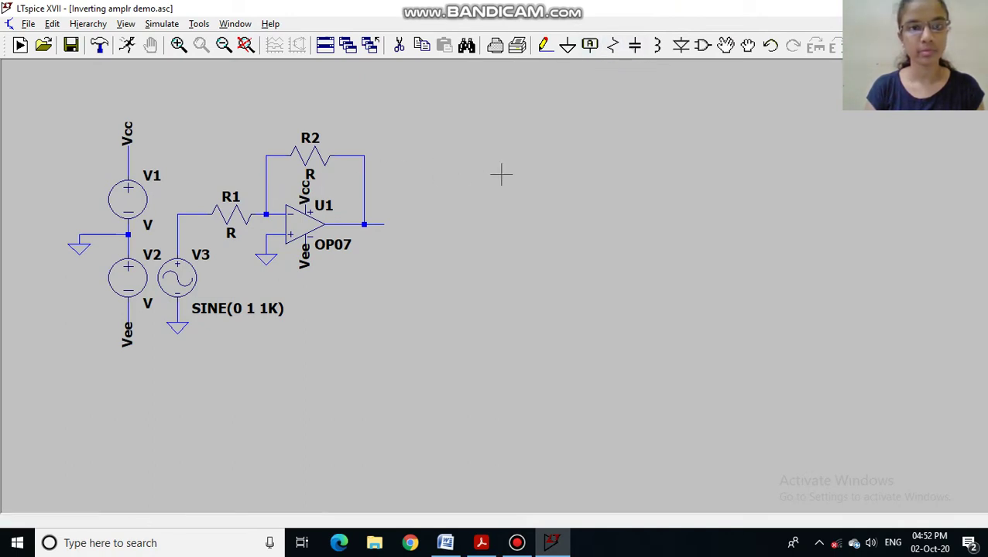
Label the open end of the op-amp's output wire with the net name Vout
left_click(589, 44)
type("Vout")
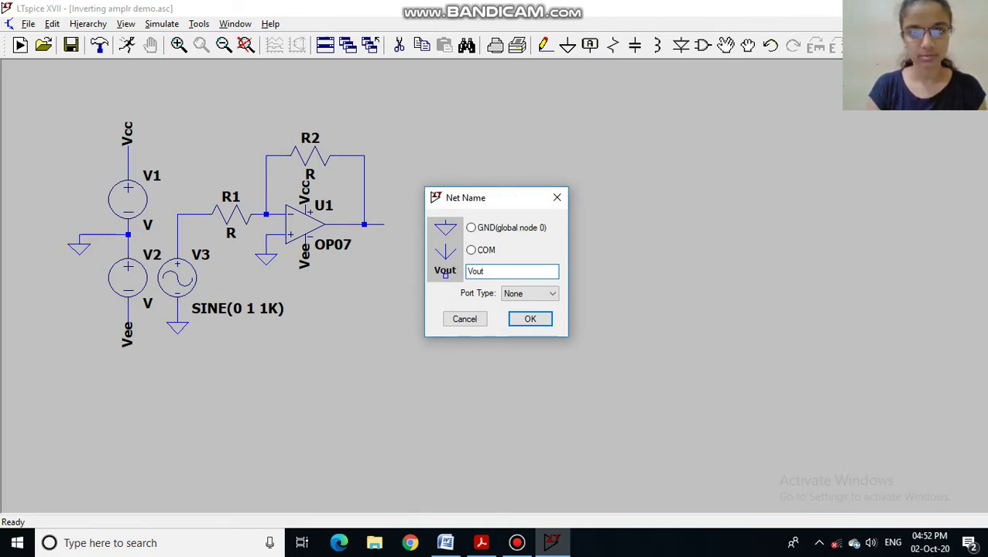
key("Return")
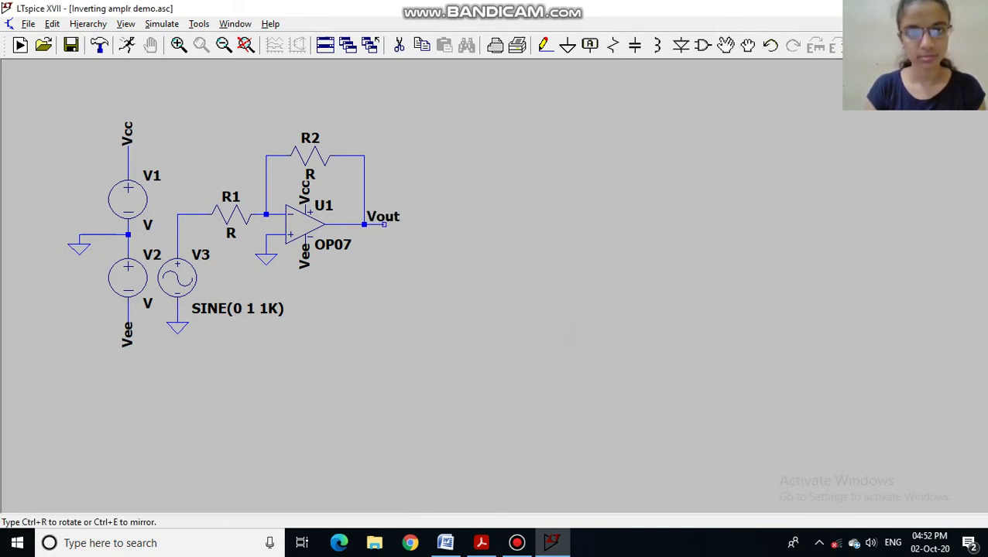
left_click(384, 225)
key("Escape")
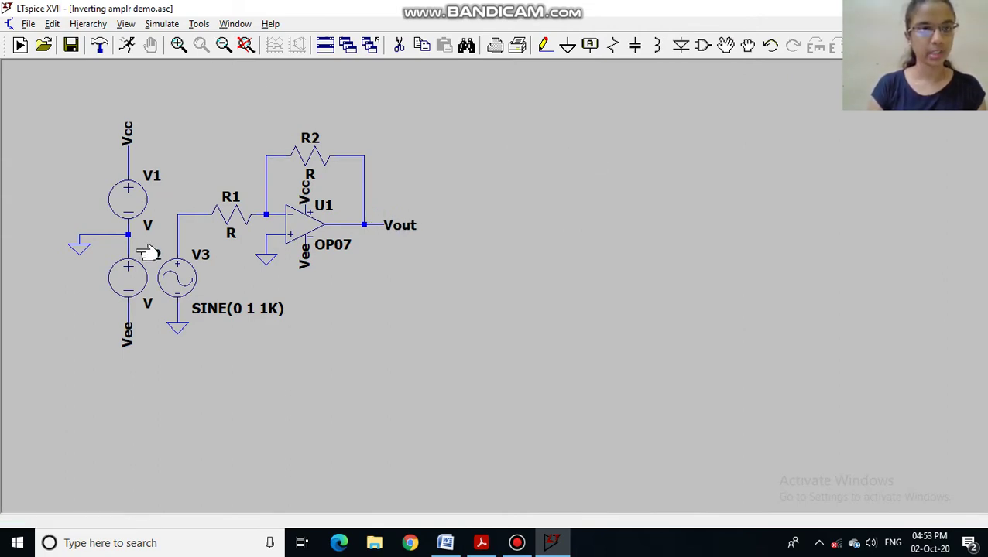
Set the DC value of both supply sources, V2 and V1, to 15 V
right_click(136, 291)
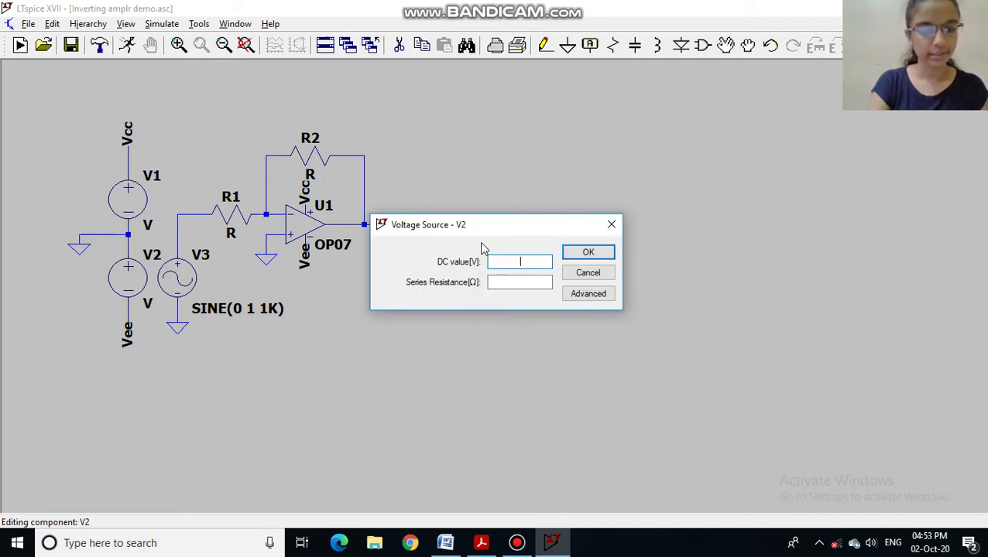
type("15")
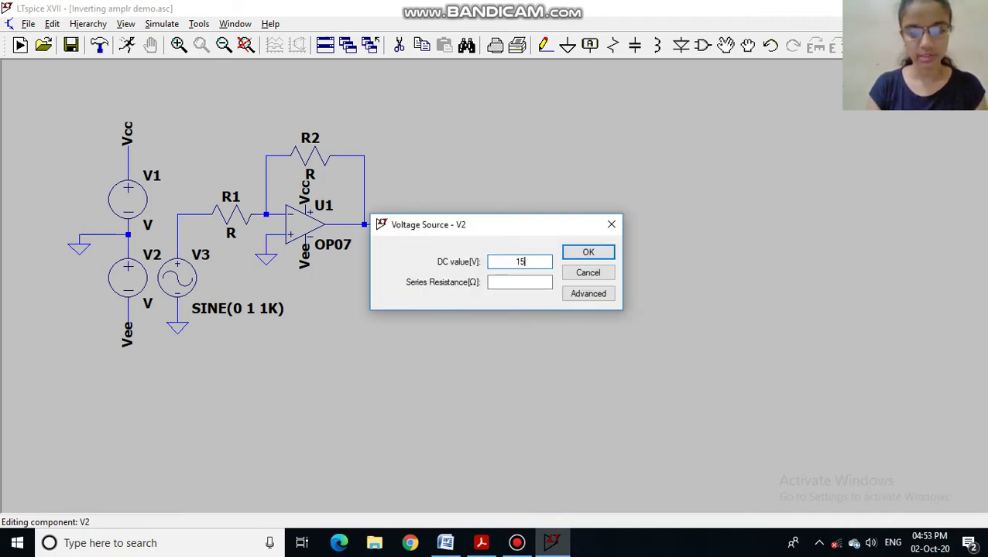
key("Return")
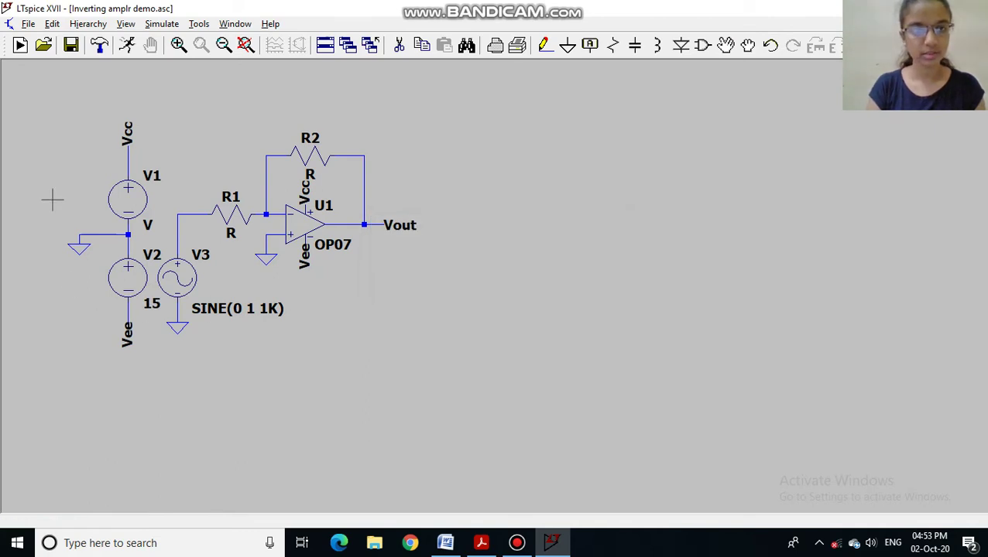
right_click(143, 207)
type("15")
key("Return")
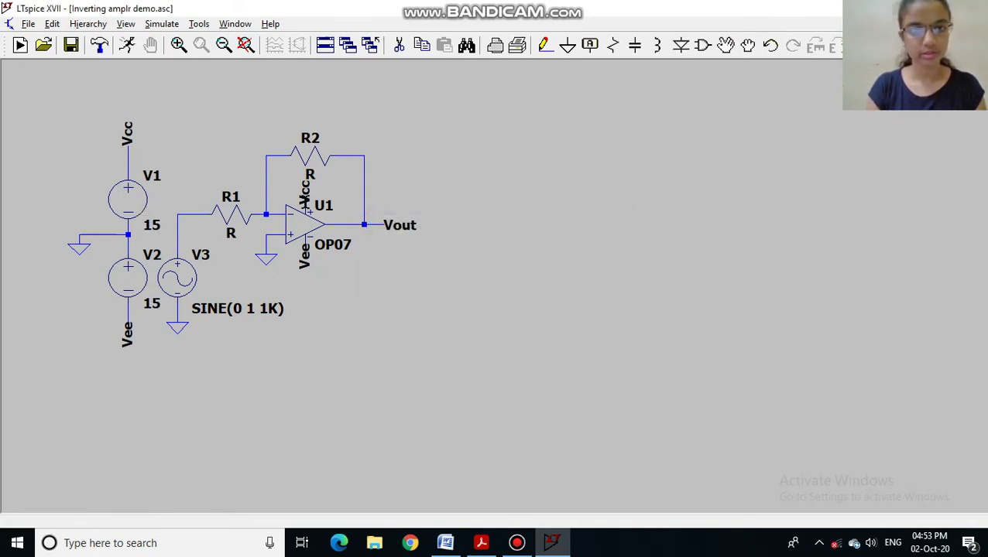
Set the amplitude of the sine source V3 to 2 V
right_click(186, 280)
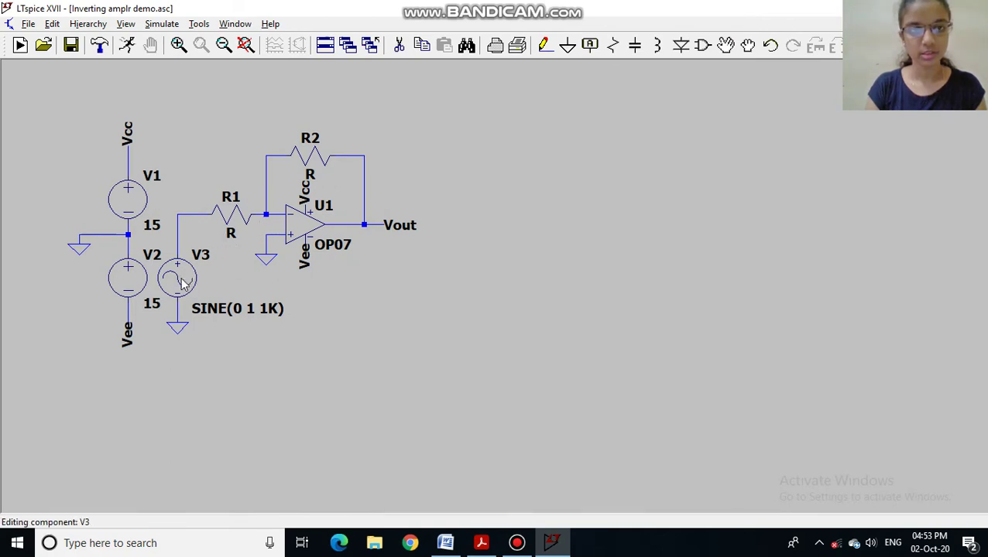
double_click(474, 281)
key("BackSpace")
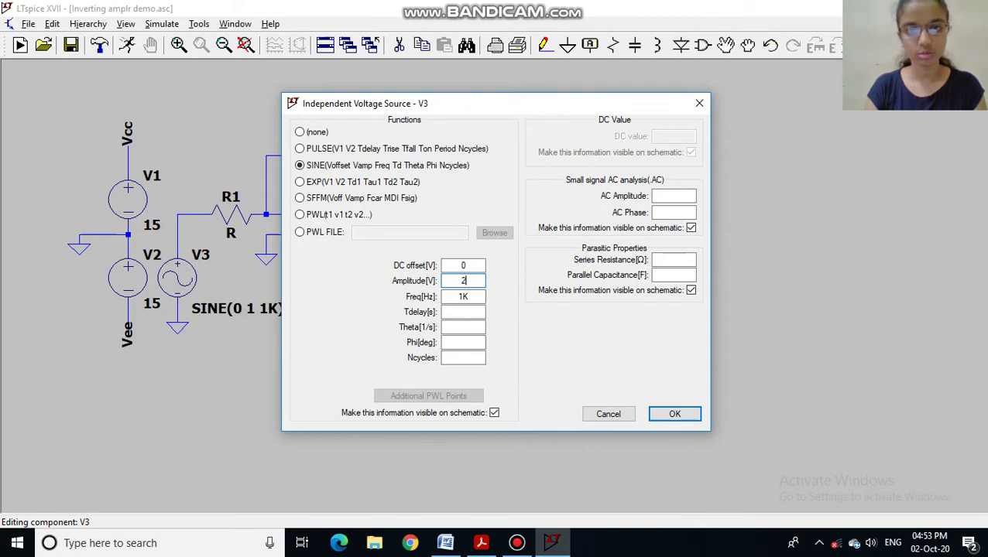
key("Return")
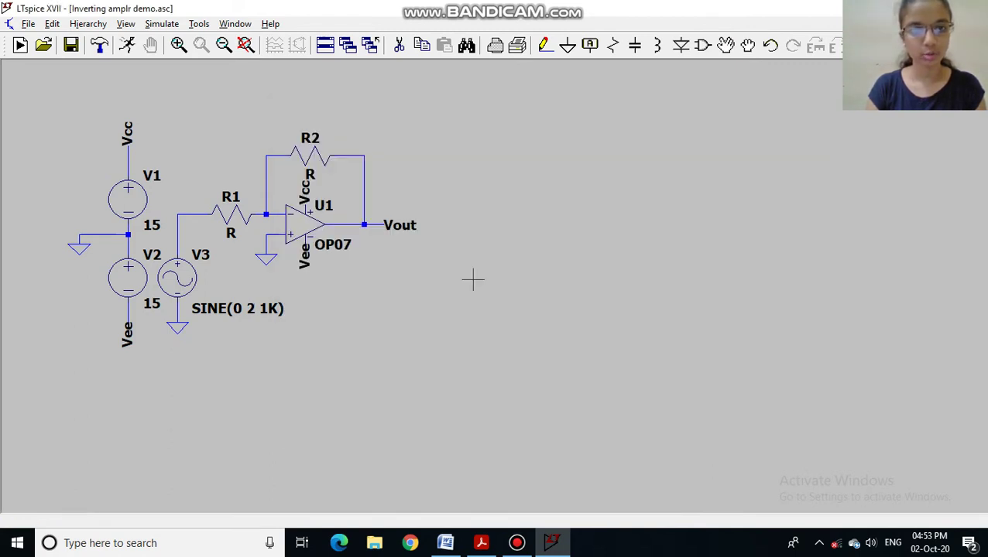
Set the value of the input resistor R1 to 1k
right_click(225, 232)
key("Escape")
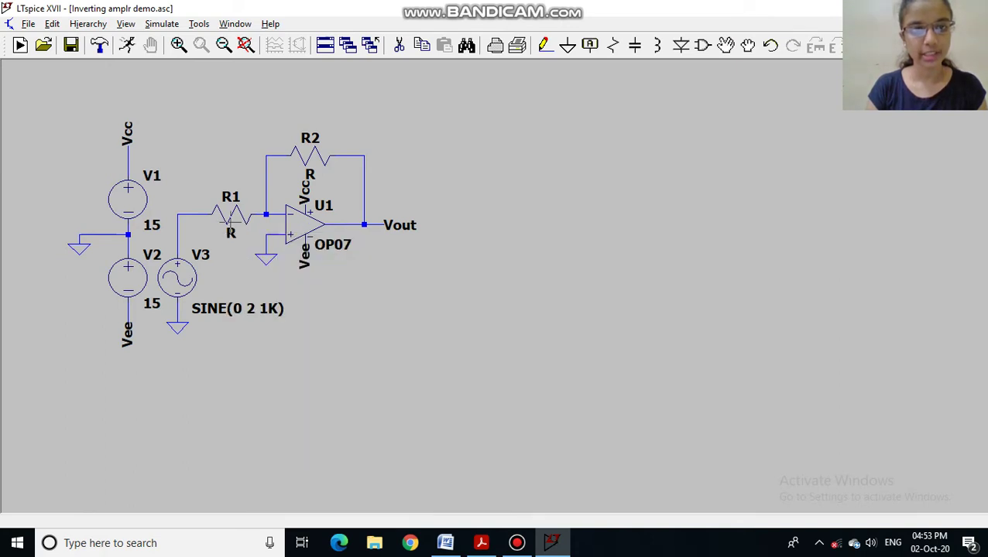
right_click(231, 232)
type("1k")
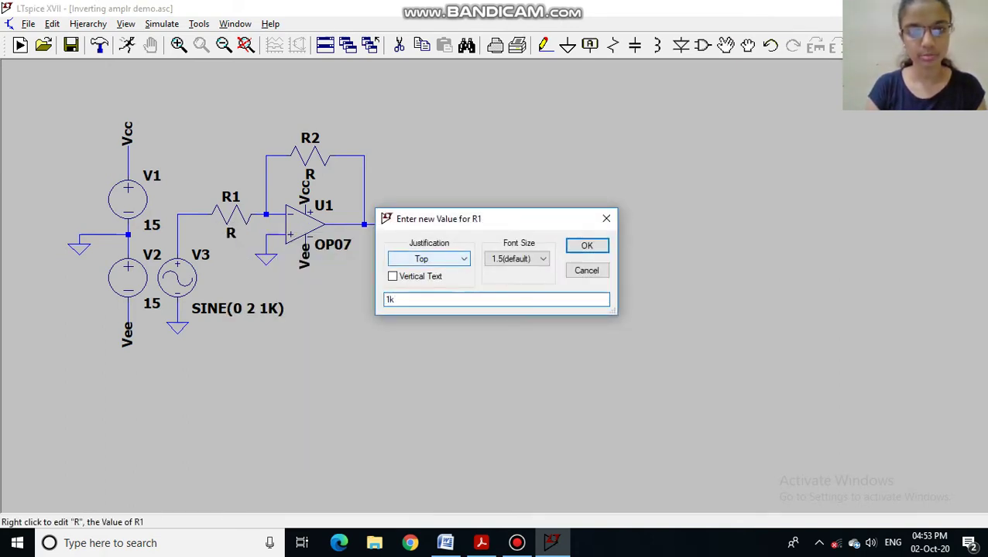
key("Return")
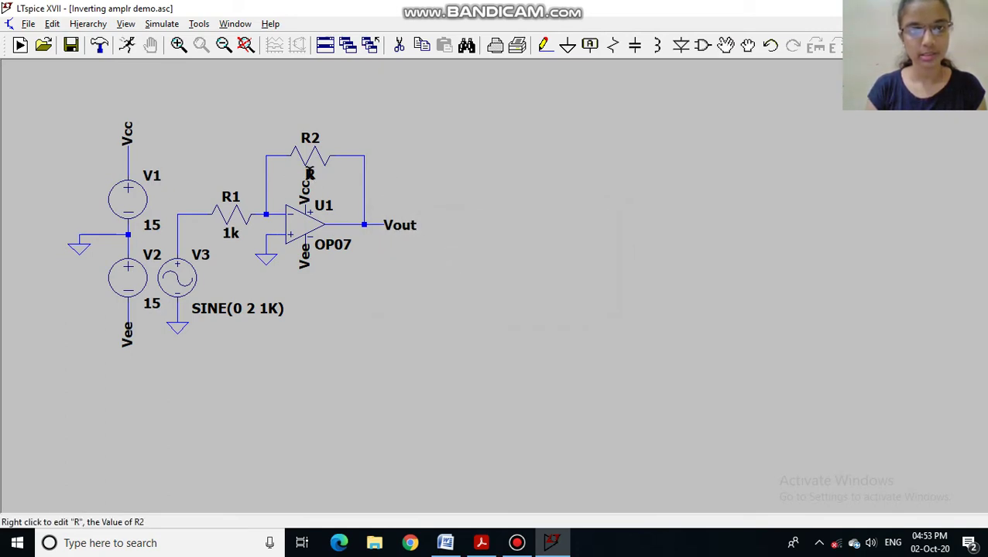
Set the value of the feedback resistor R2 to 2k and save the schematic
right_click(309, 174)
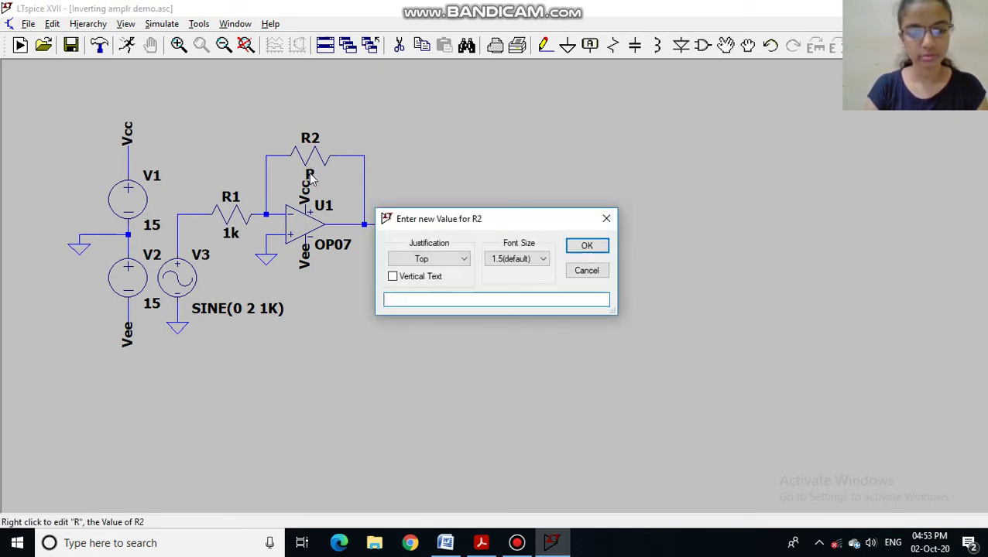
type("2k")
key("Return")
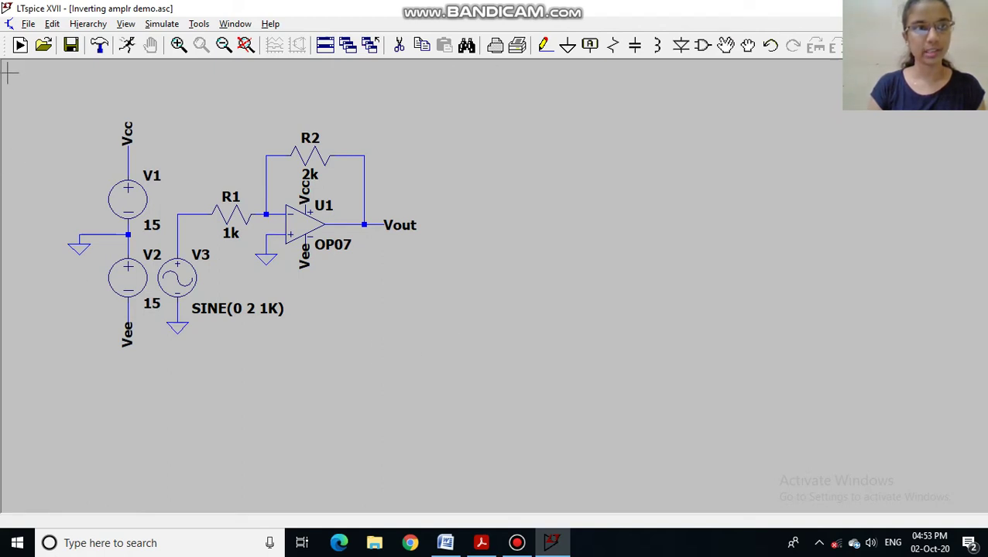
left_click(71, 48)
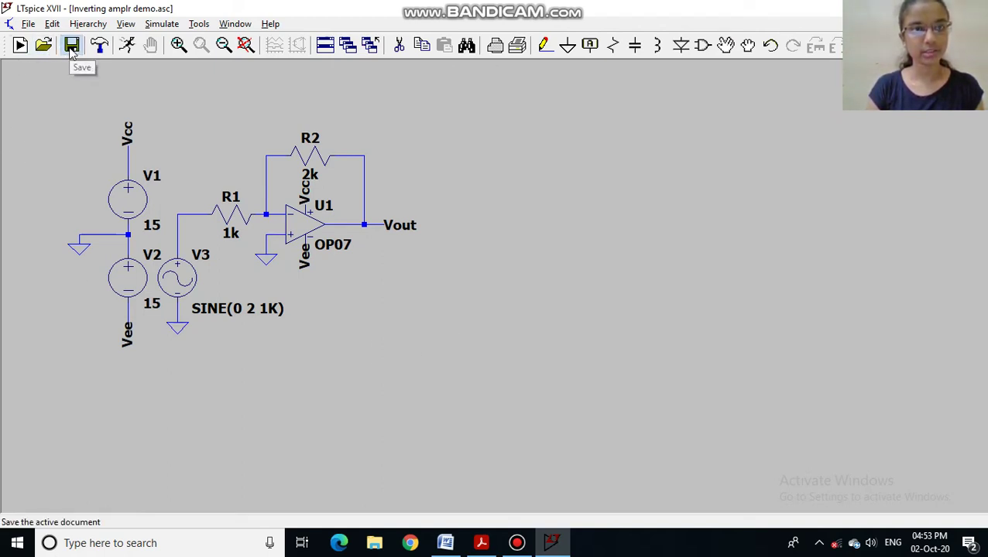
Add a transient simulation command with stop time 5ms, data saving from 0 and maximum timestep 1ms, placing it below the op-amp
left_click(152, 25)
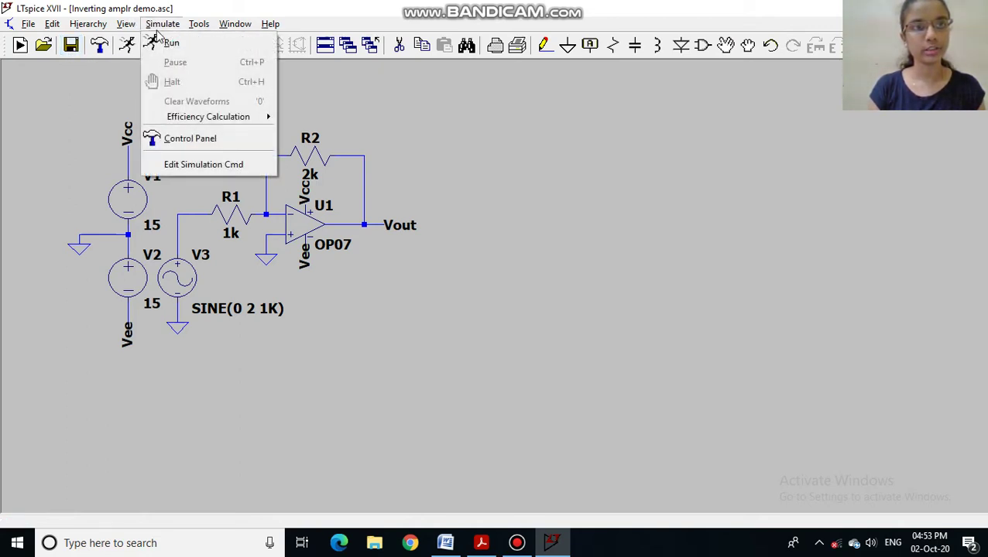
left_click(212, 166)
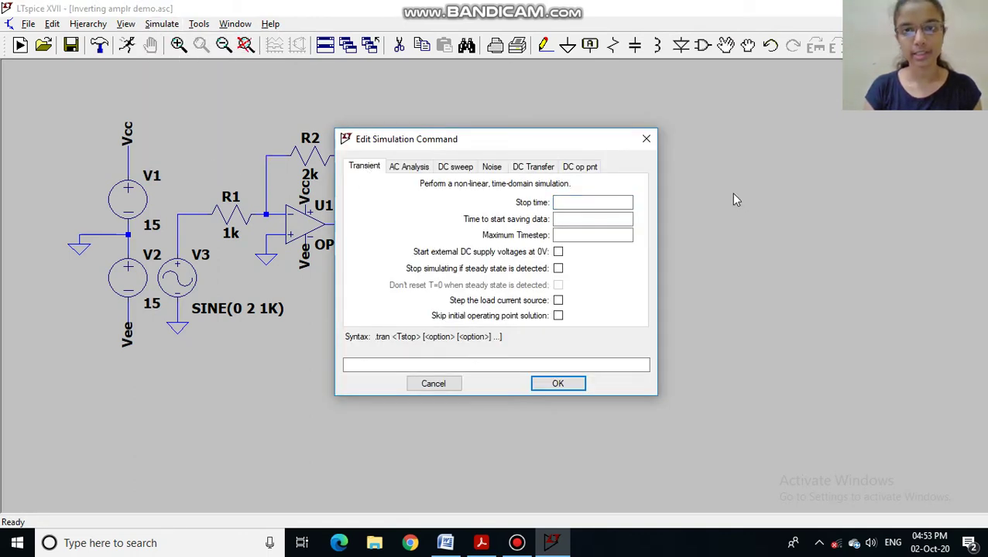
left_click(574, 202)
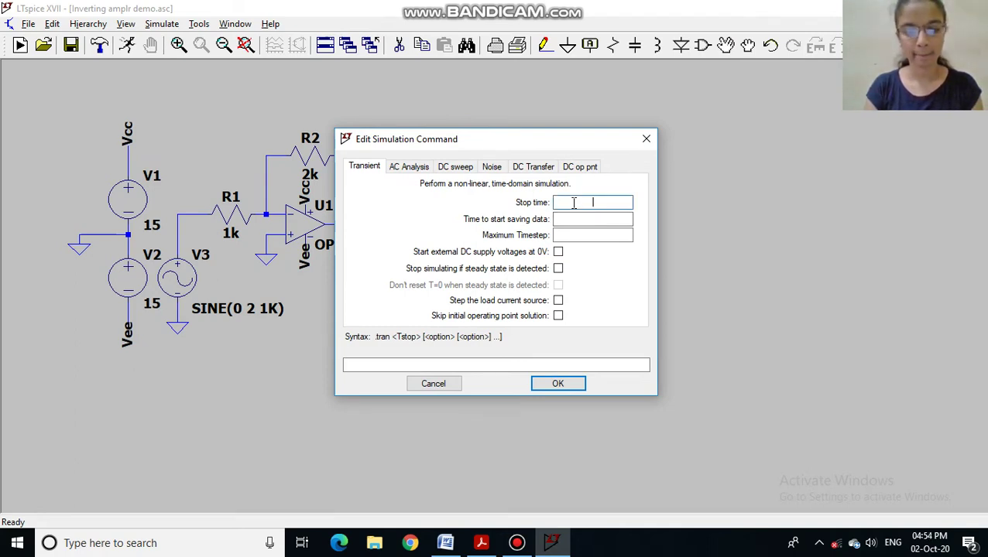
type("5ms")
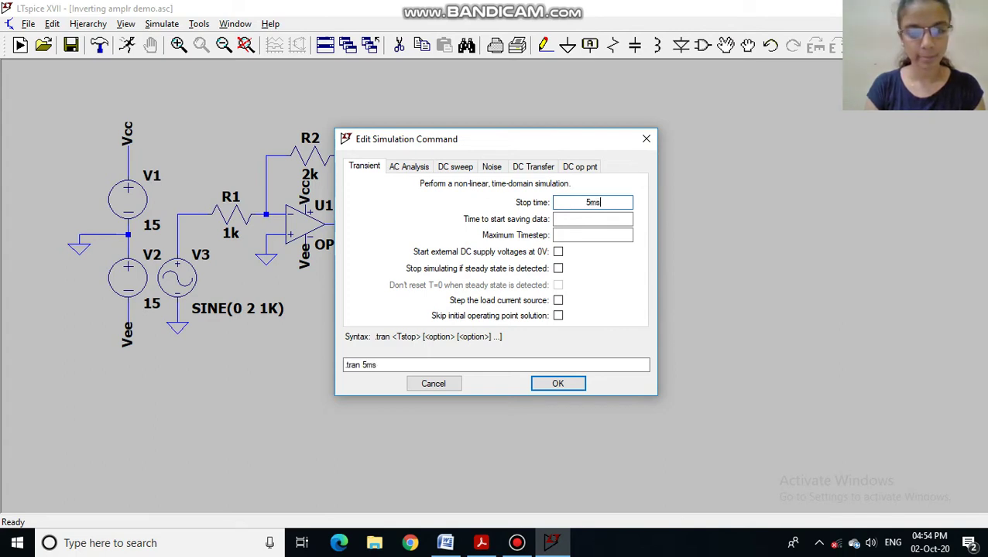
left_click(575, 220)
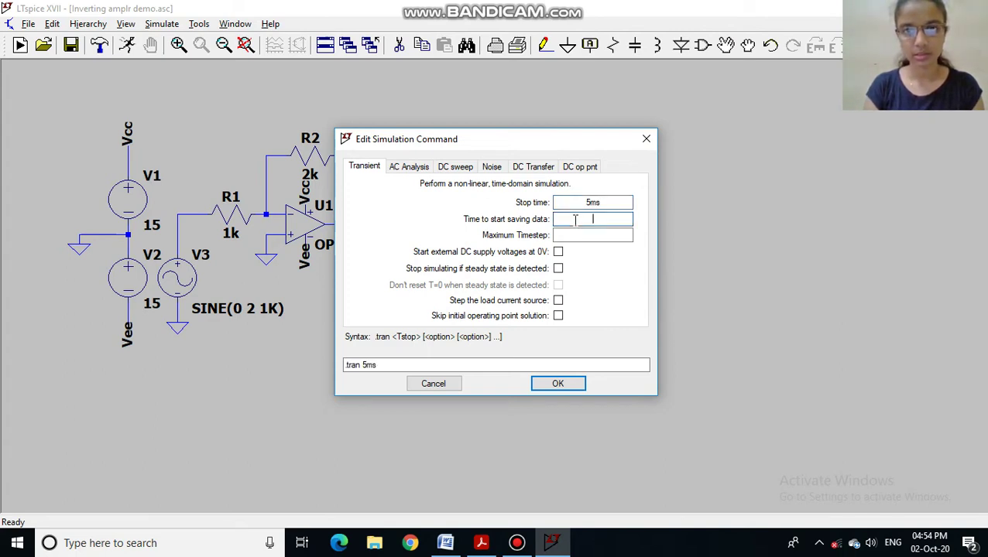
type("0")
left_click(579, 235)
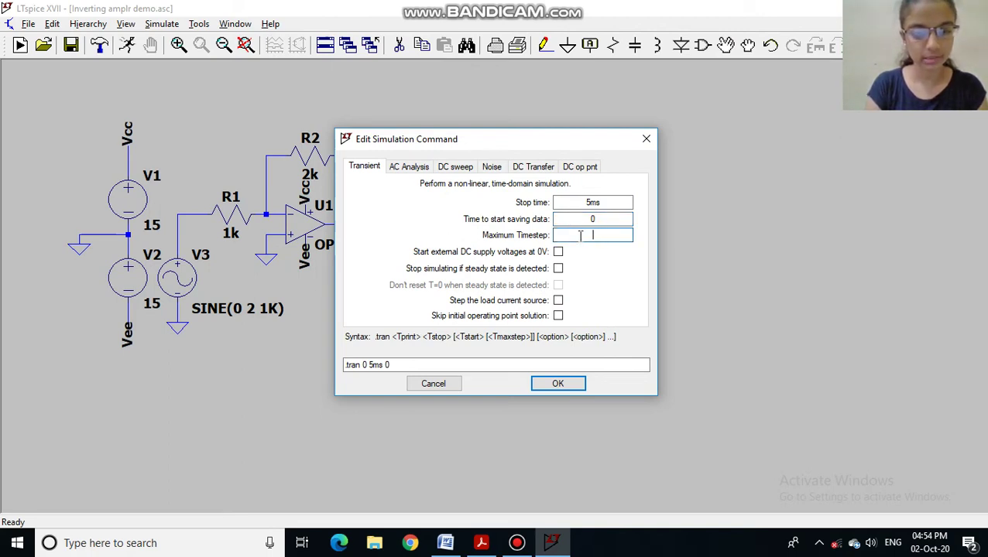
type("1ms")
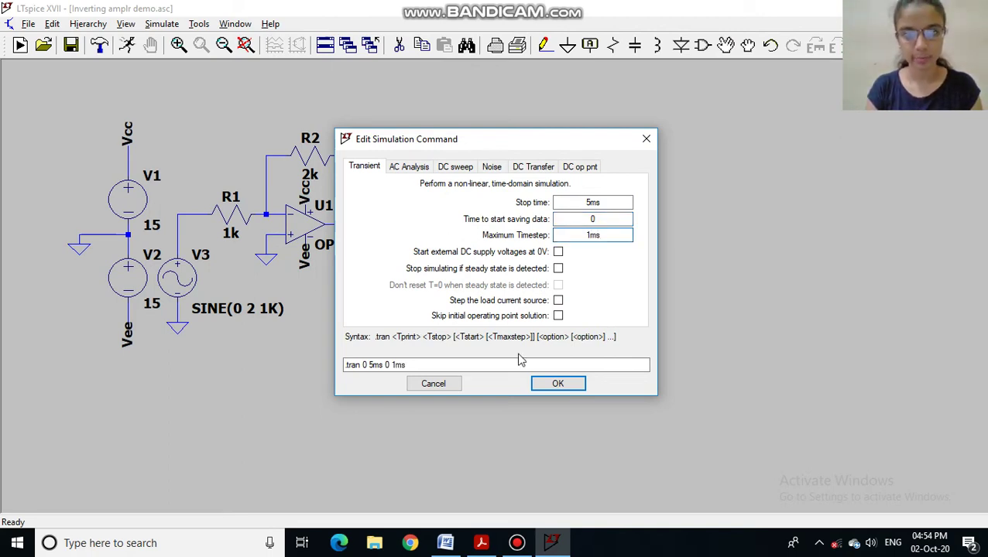
left_click(557, 383)
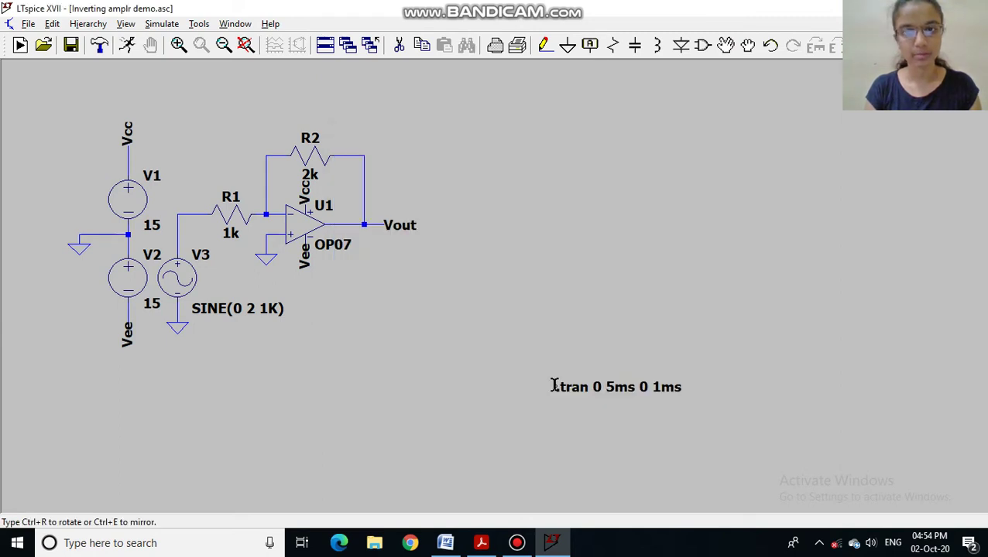
left_click(317, 328)
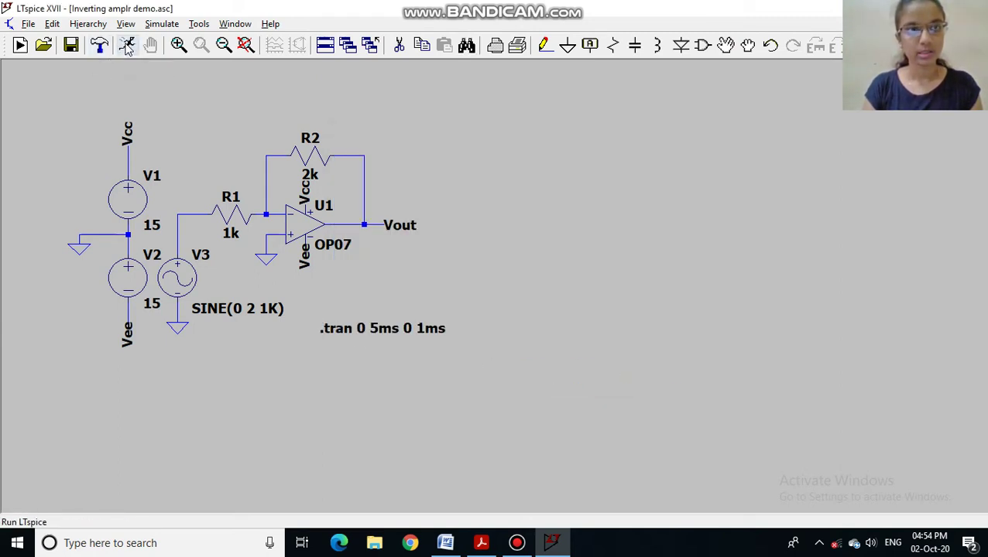
Run the simulation and plot the voltages at Vout and at the input node between V3 and R1
left_click(126, 45)
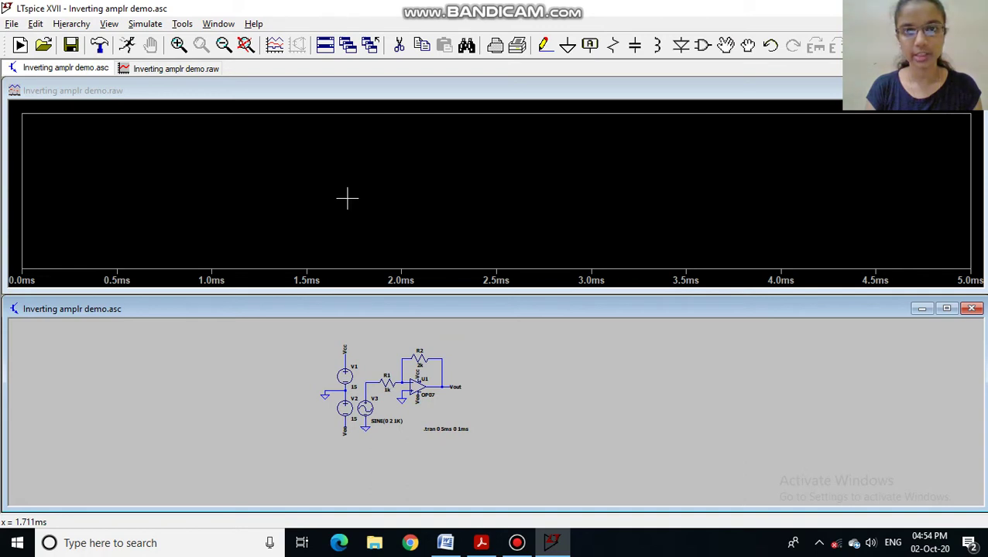
left_click(361, 198)
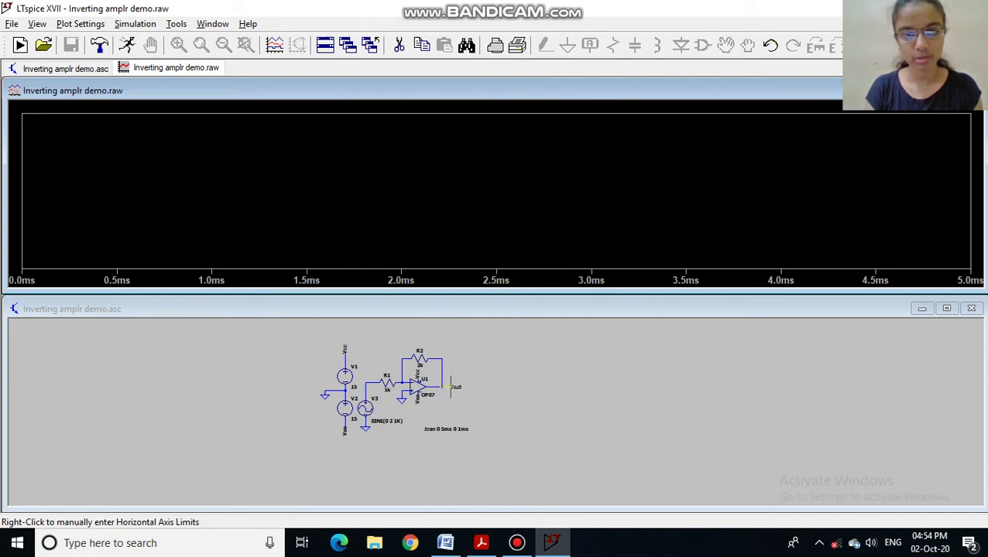
left_click(453, 386)
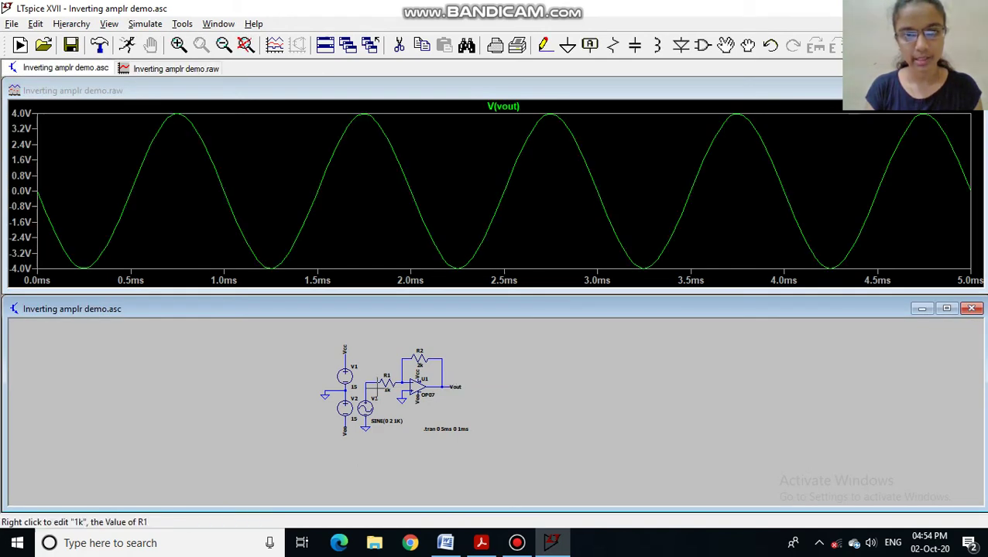
left_click(371, 380)
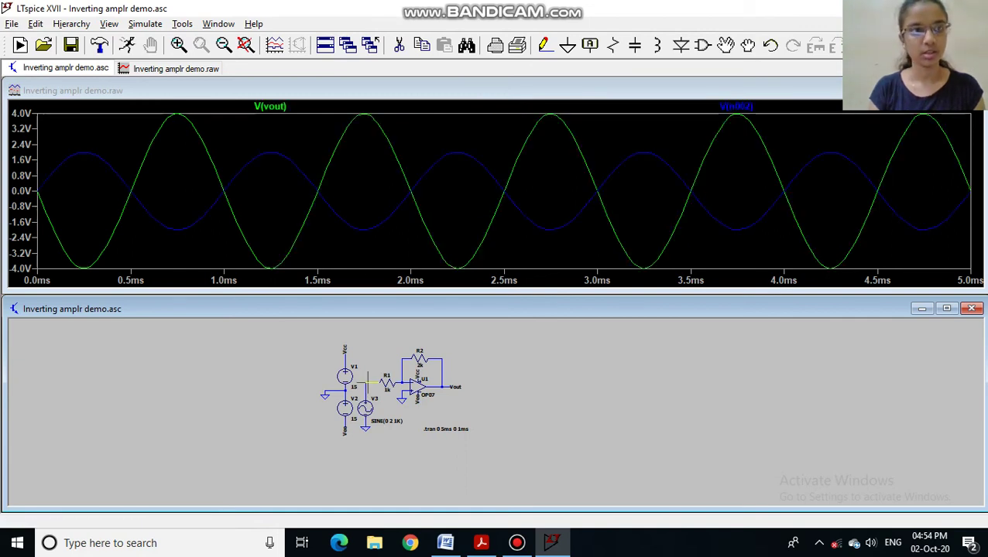
Set the waveform plot's vertical axis limits to 5V and -5V with a 1V tick
right_click(15, 166)
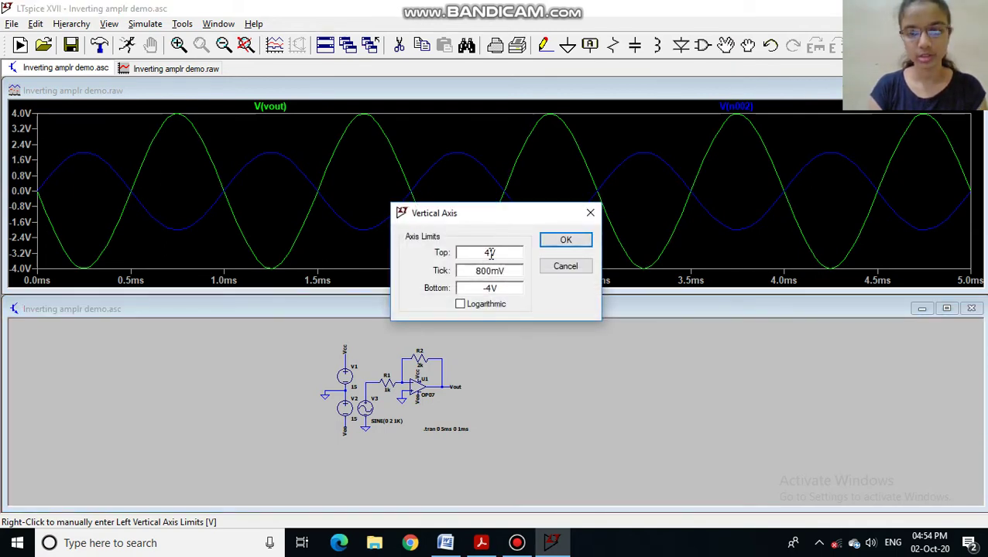
type("5")
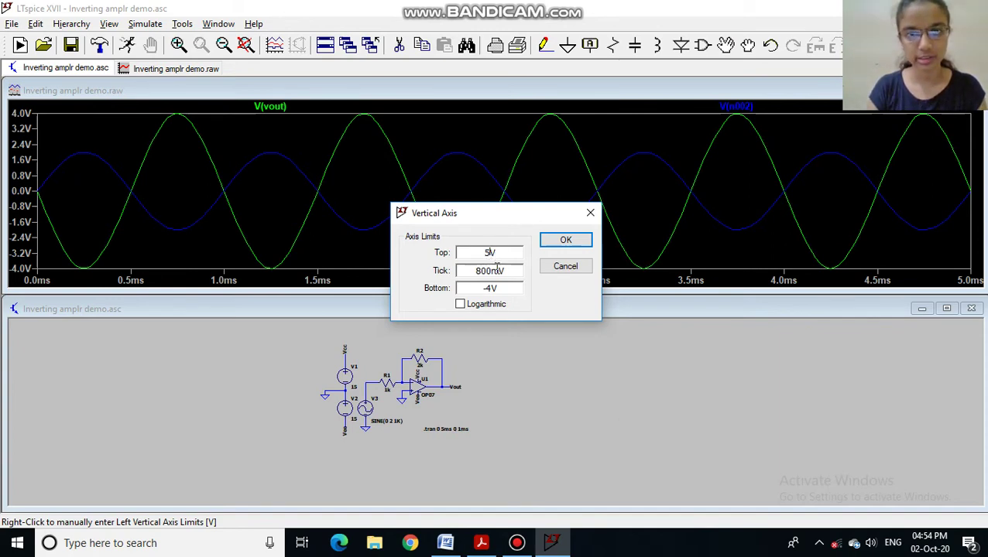
key("BackSpace")
key("BackSpace")
key("BackSpace")
key("BackSpace")
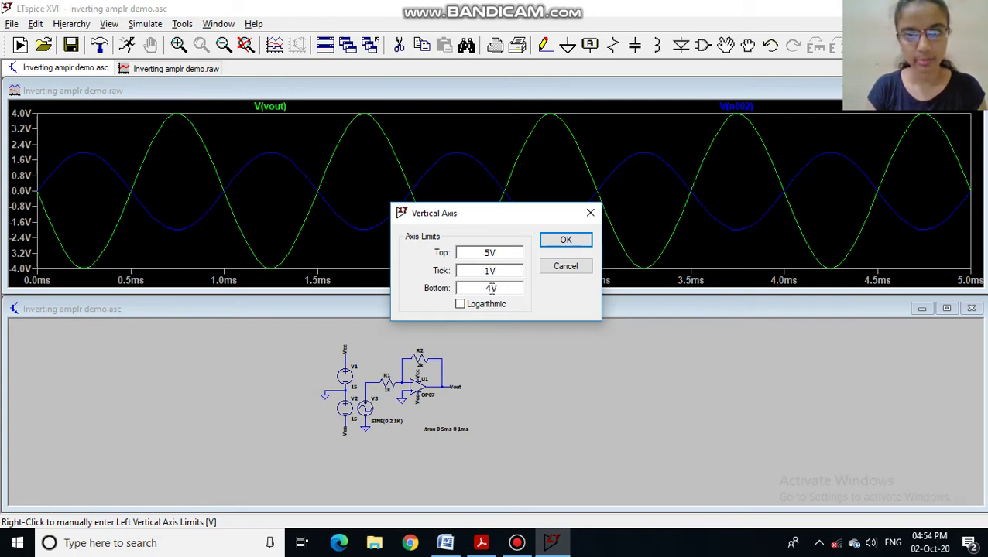
type("5")
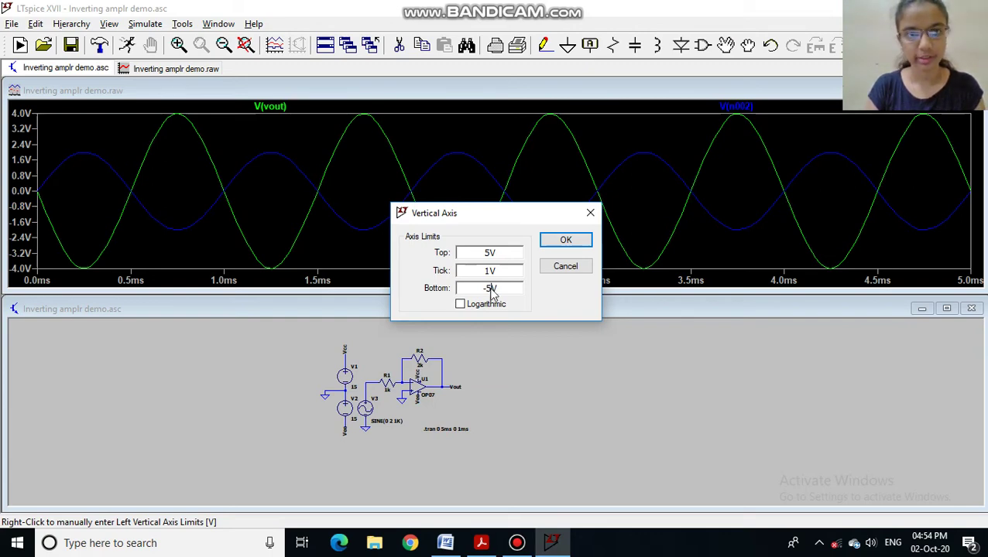
key("Return")
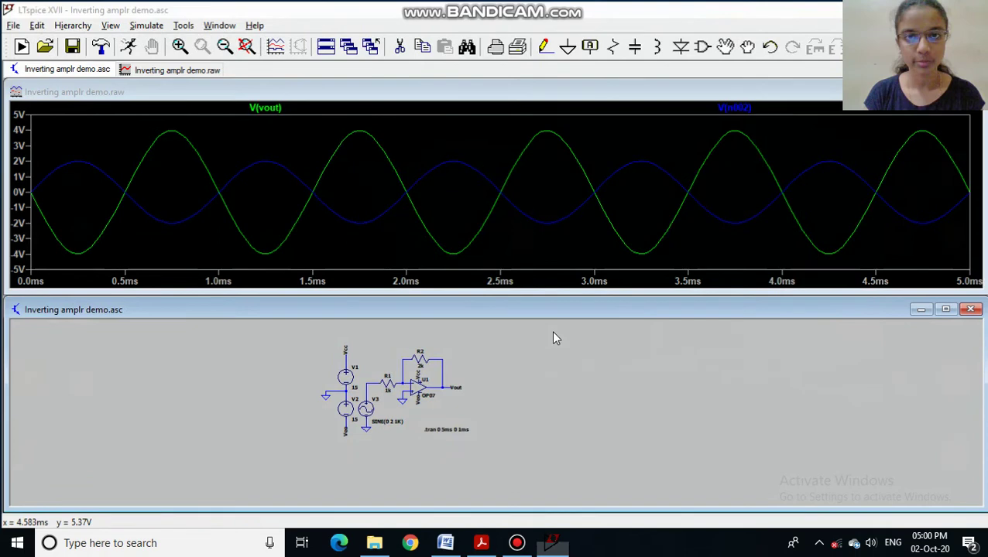
Switch to the amplifier report PDF in Acrobat Reader and examine the inverting amplifier schematics, observation tables and output waveforms for gains of 3 and 5
key("super+d")
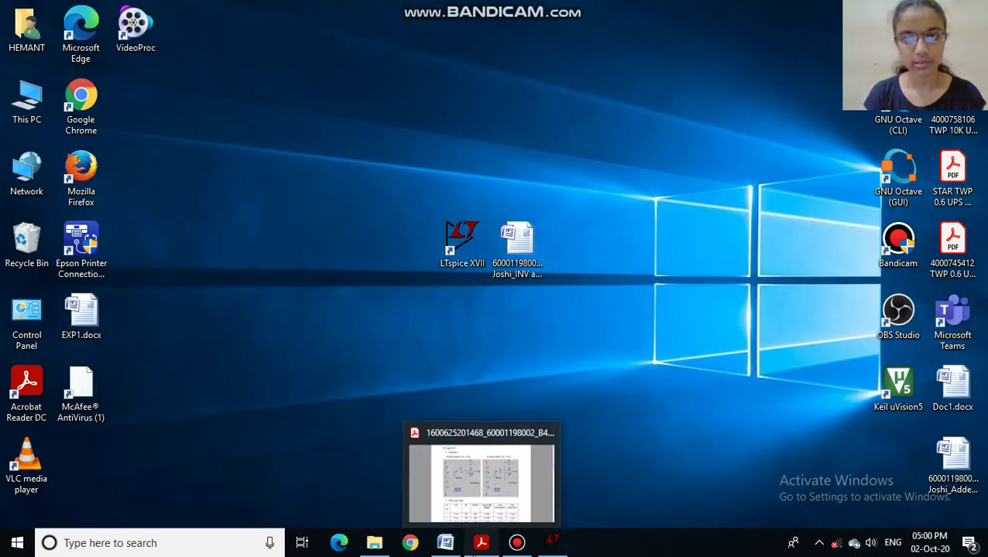
left_click(472, 553)
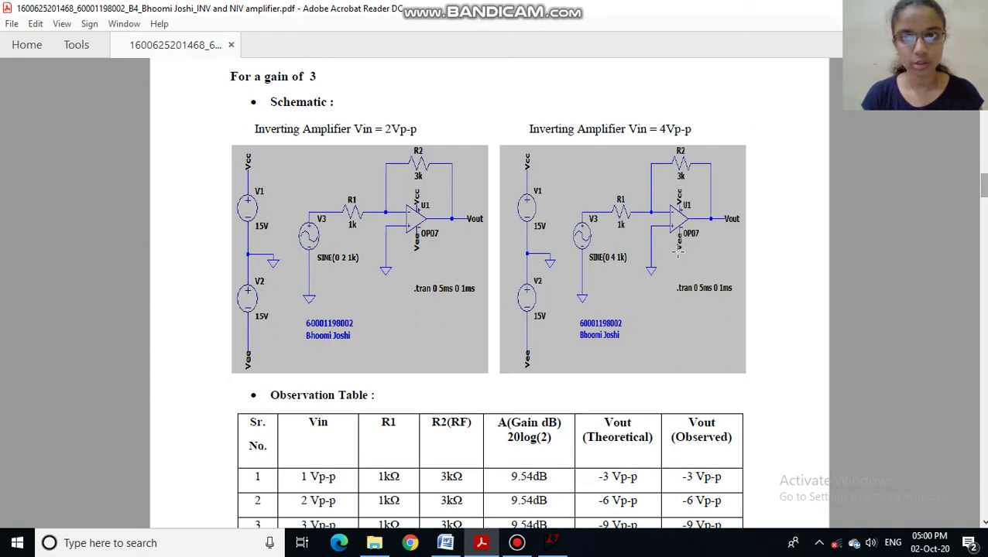
left_click_drag(982, 185, 981, 216)
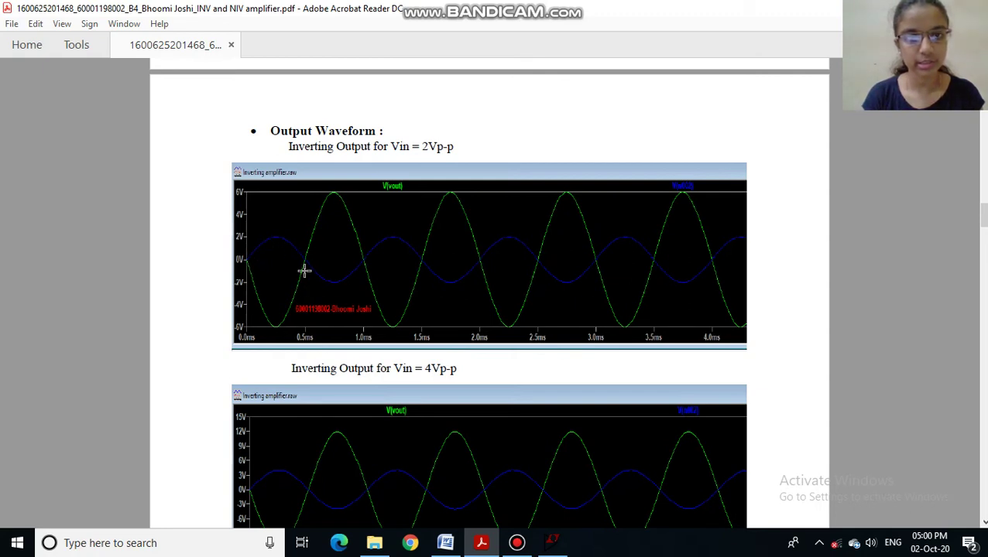
mouse_move(632, 448)
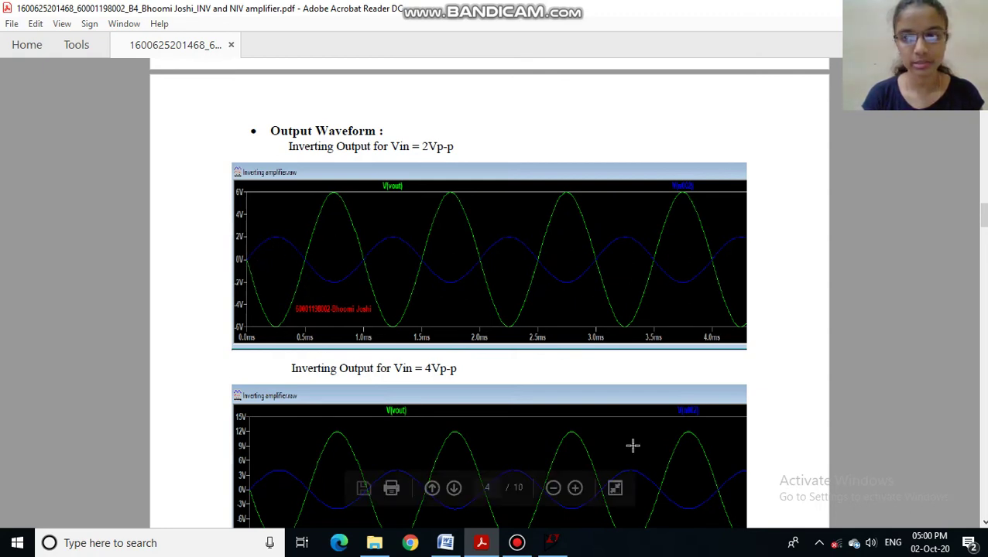
left_click(984, 523)
left_click_drag(984, 523, 983, 523)
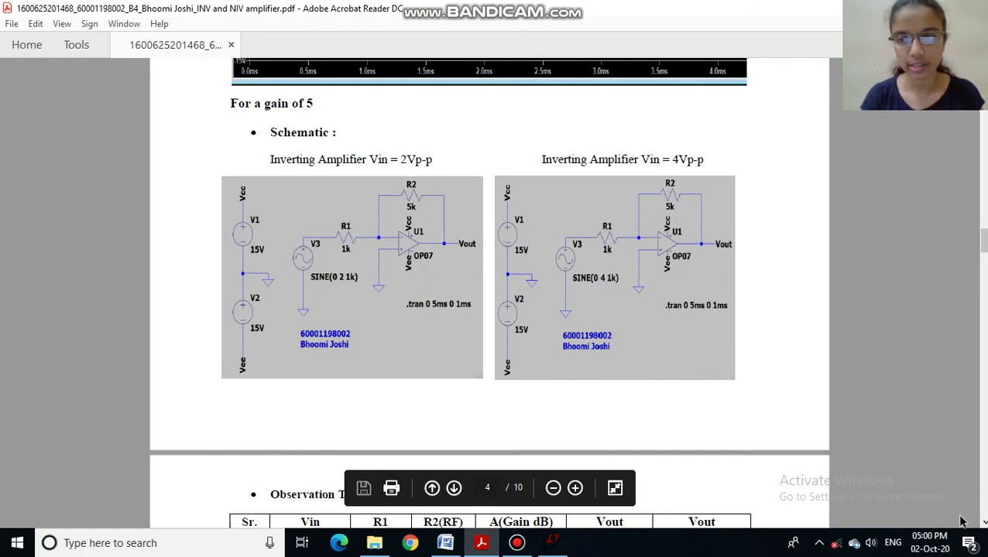
scroll(489, 293, "down", 5)
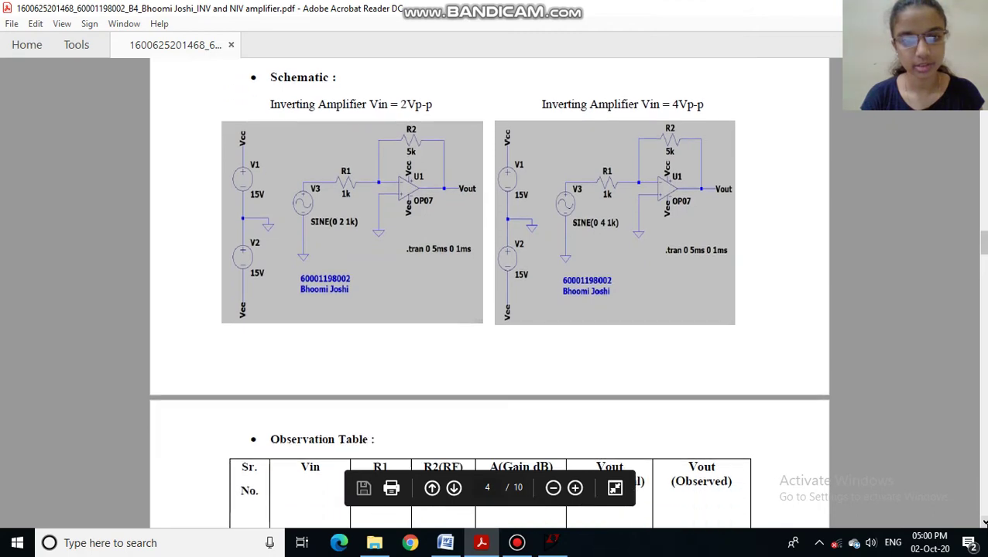
scroll(489, 293, "down", 10)
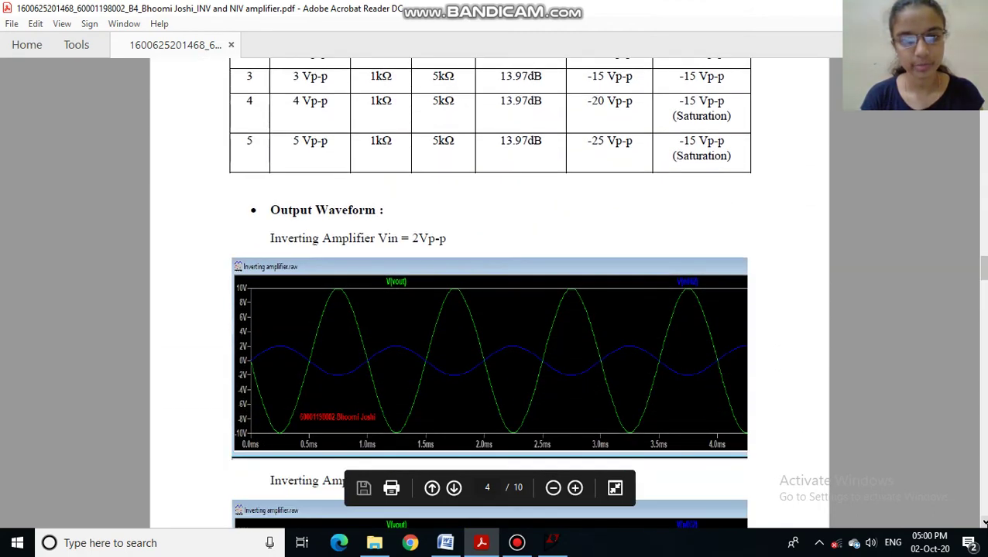
scroll(488, 292, "down", 1)
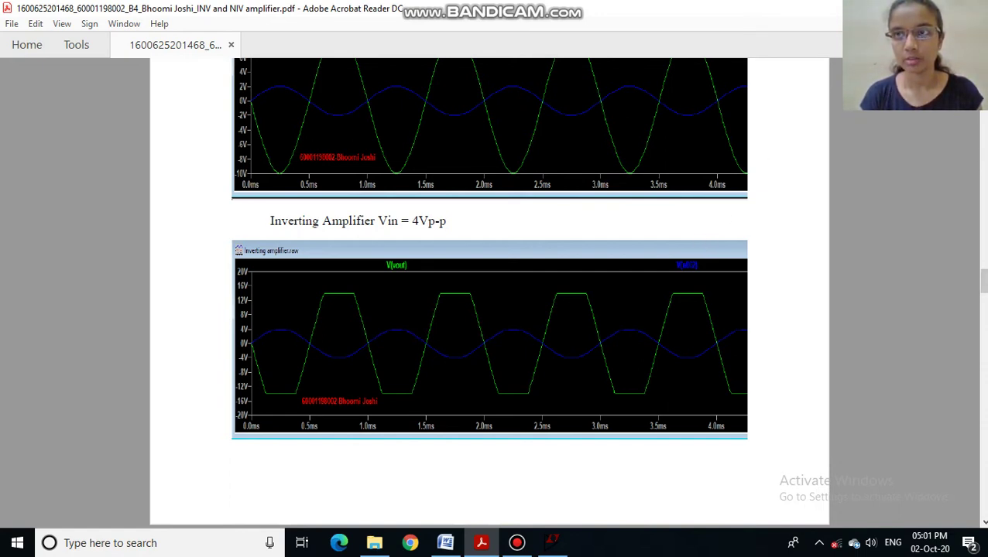
Switch to the Word document and view the closed-loop non-inverting amplifier circuit and its analysis
key("super+d")
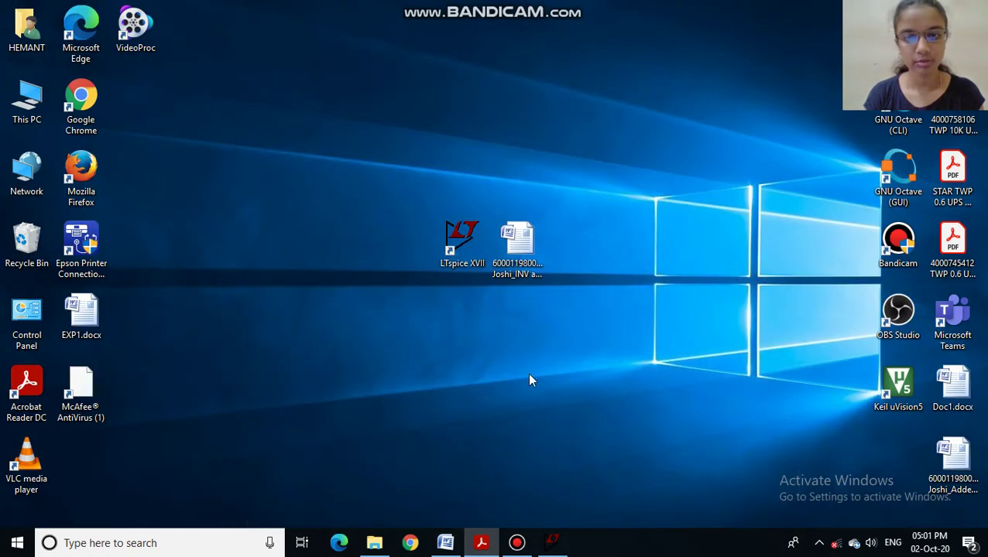
left_click(445, 543)
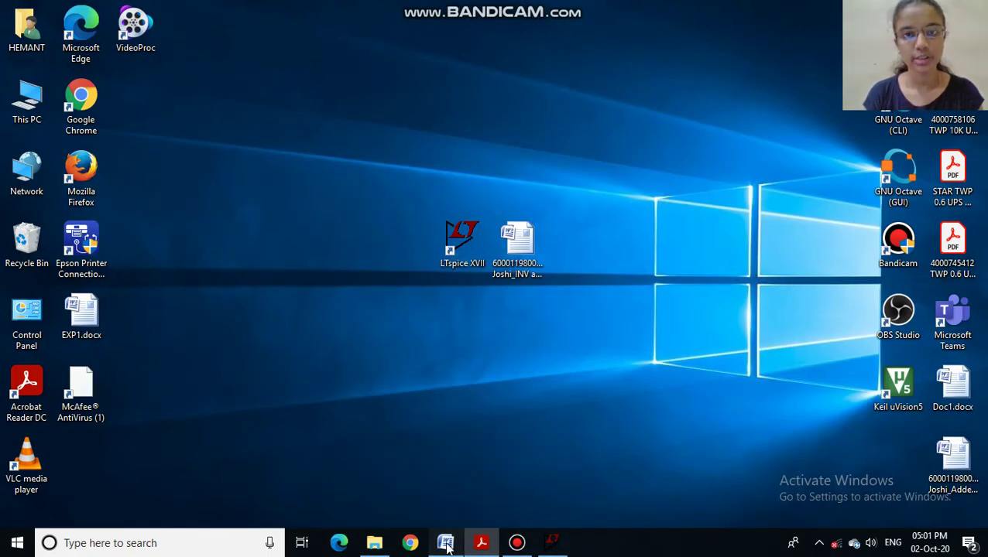
left_click_drag(984, 335, 985, 440)
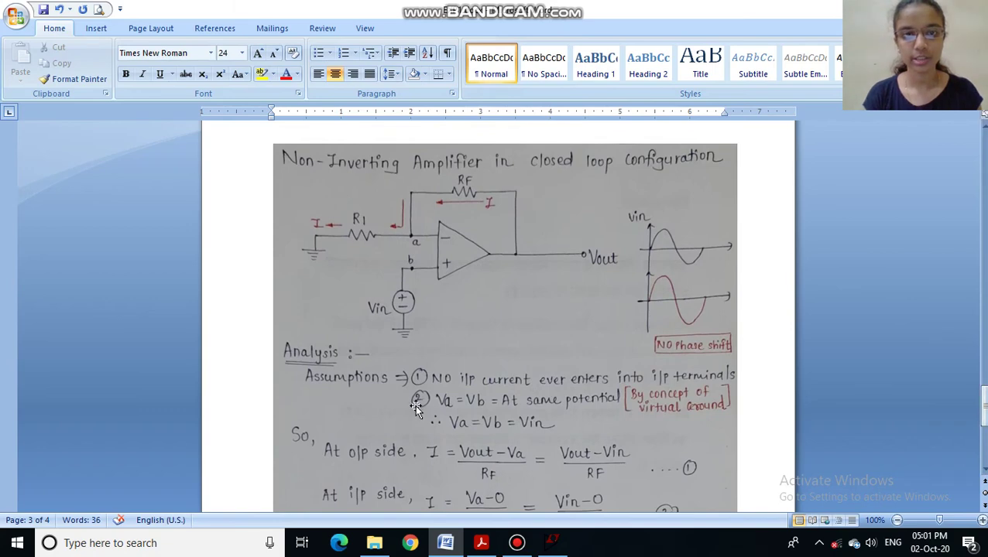